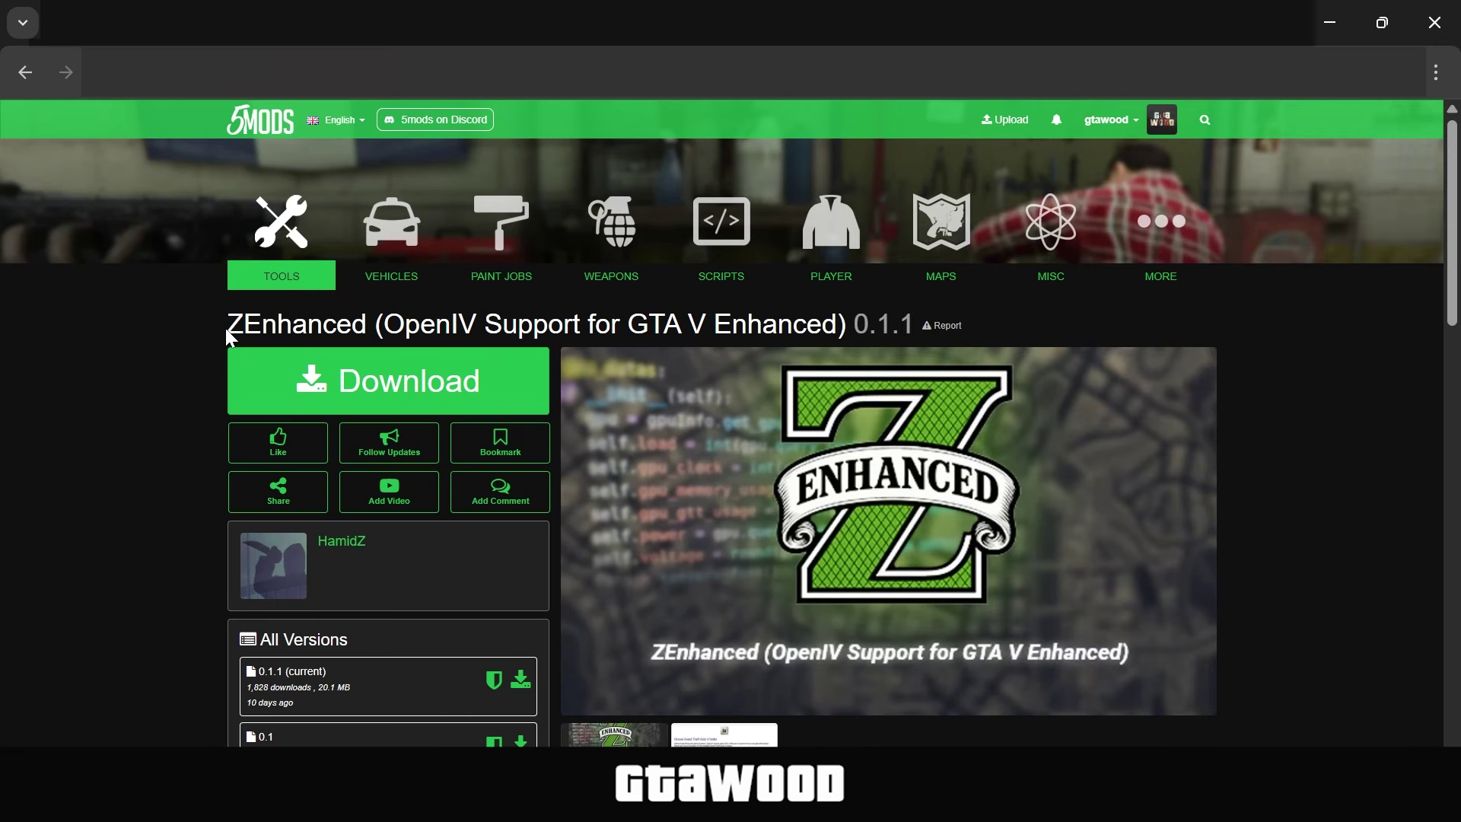
# Highlight the ZEnhanced title on the 5mods page and scroll down to All Versions
pyautogui.moveTo(226, 330); pyautogui.dragTo(367, 327)
pyautogui.scroll(-1, 413, 548)
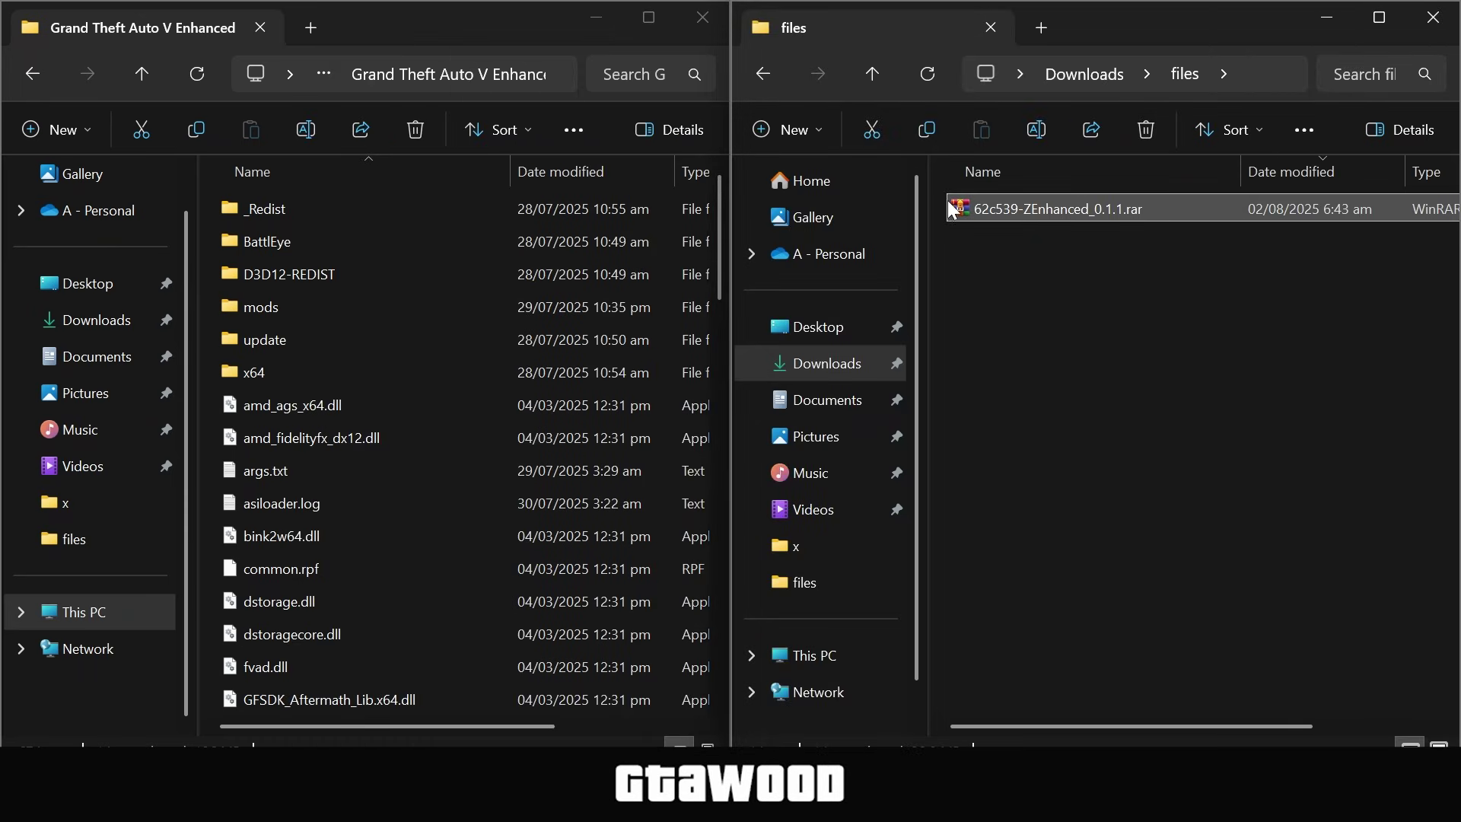
# Extract 62c539-ZEnhanced_0.1.1.rar with 7-Zip into a 62c539-ZEnhanced_0.1.1 folder
pyautogui.click(435, 71)
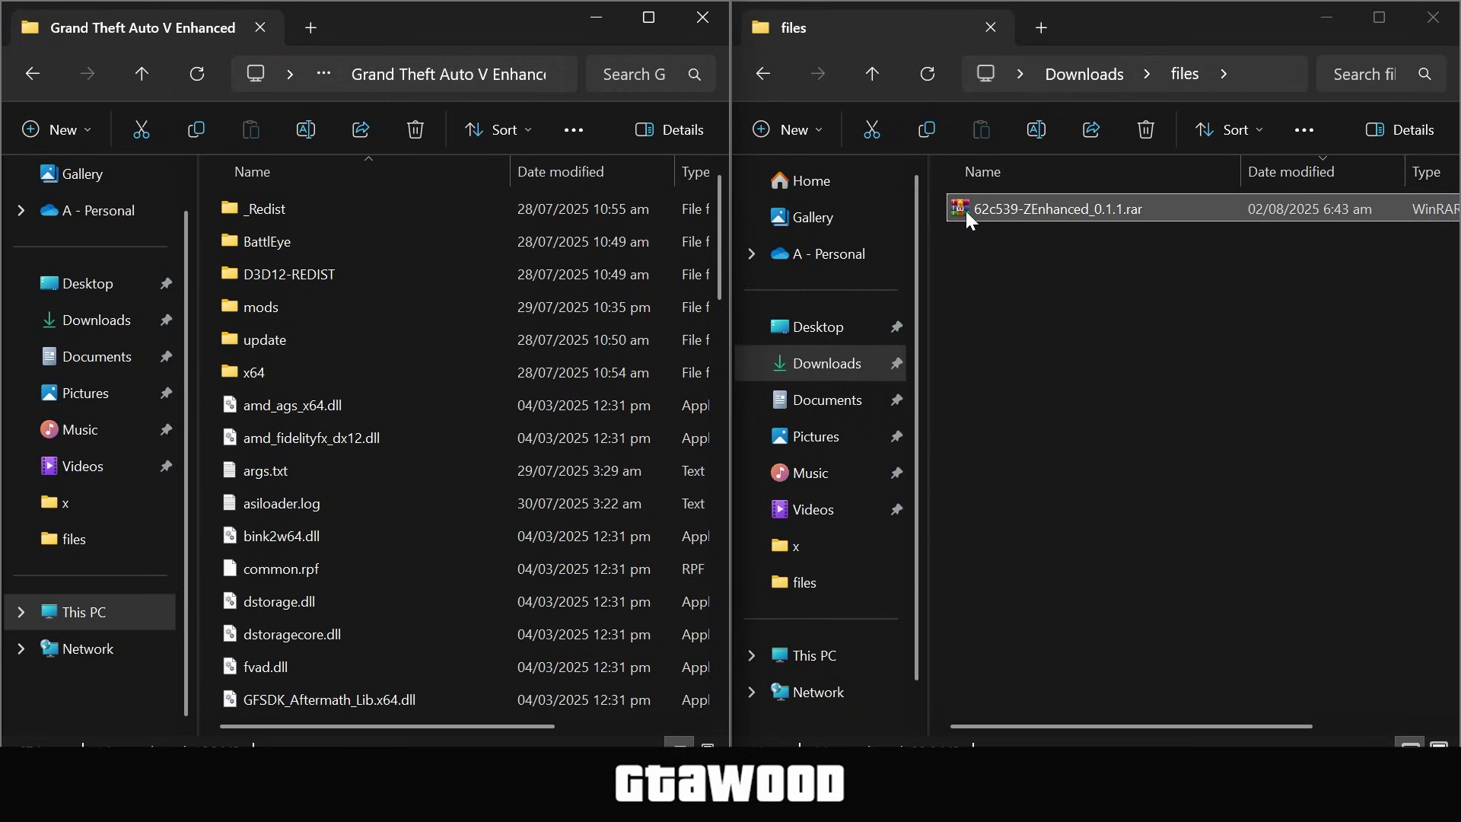
pyautogui.rightClick(958, 208)
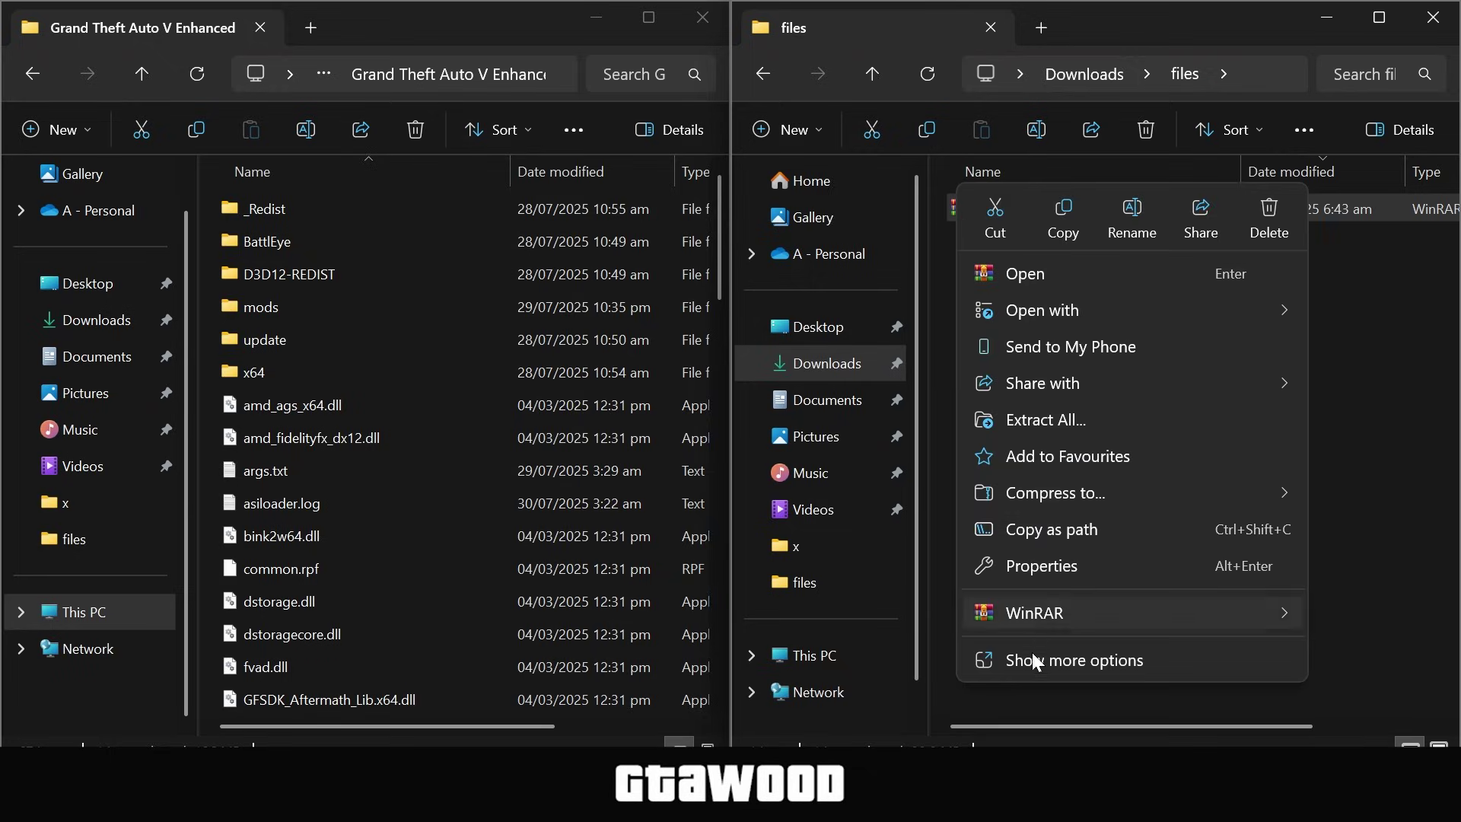
pyautogui.click(1032, 660)
pyautogui.moveTo(1030, 332)
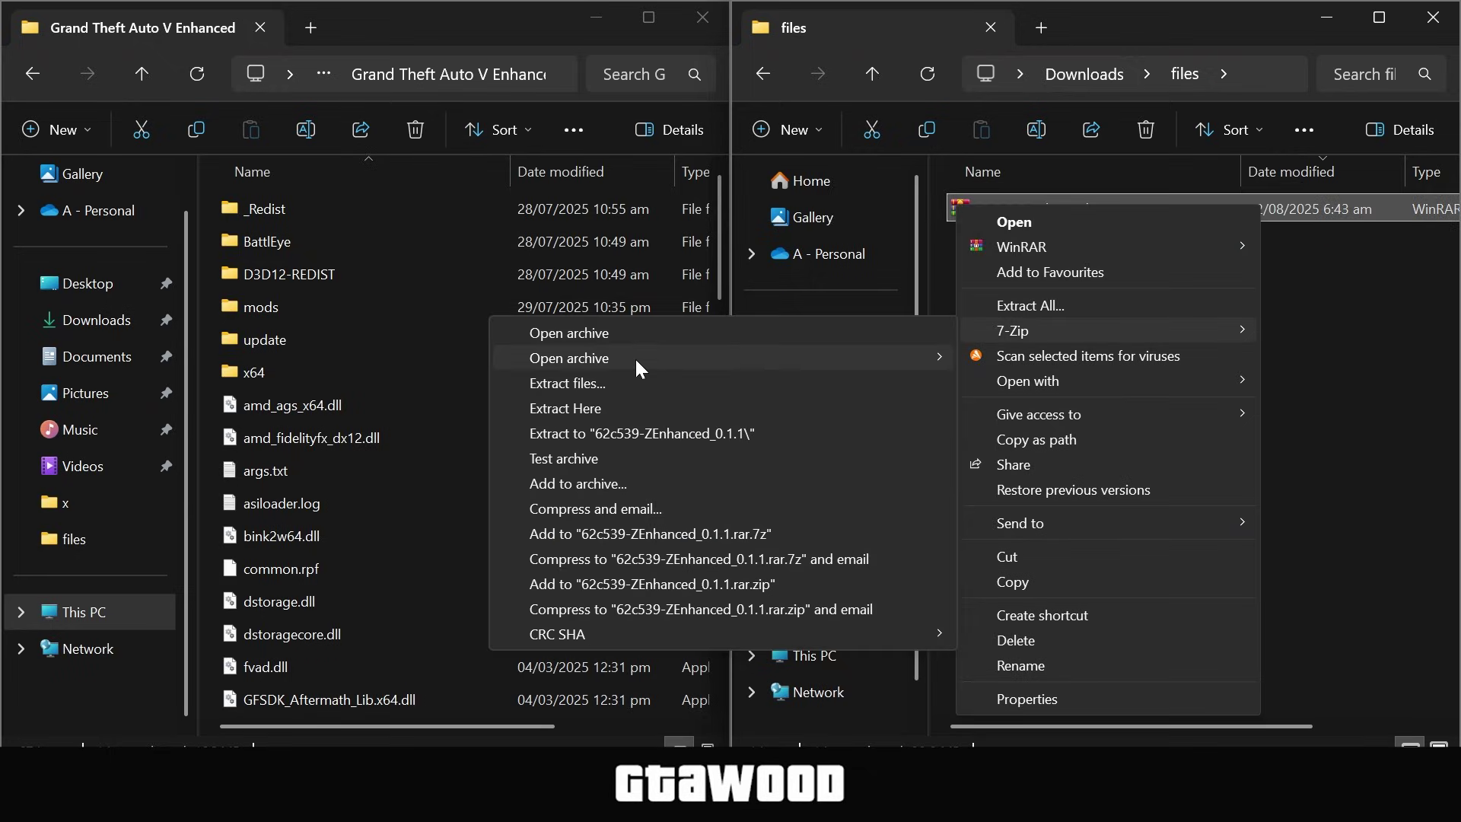
pyautogui.click(633, 432)
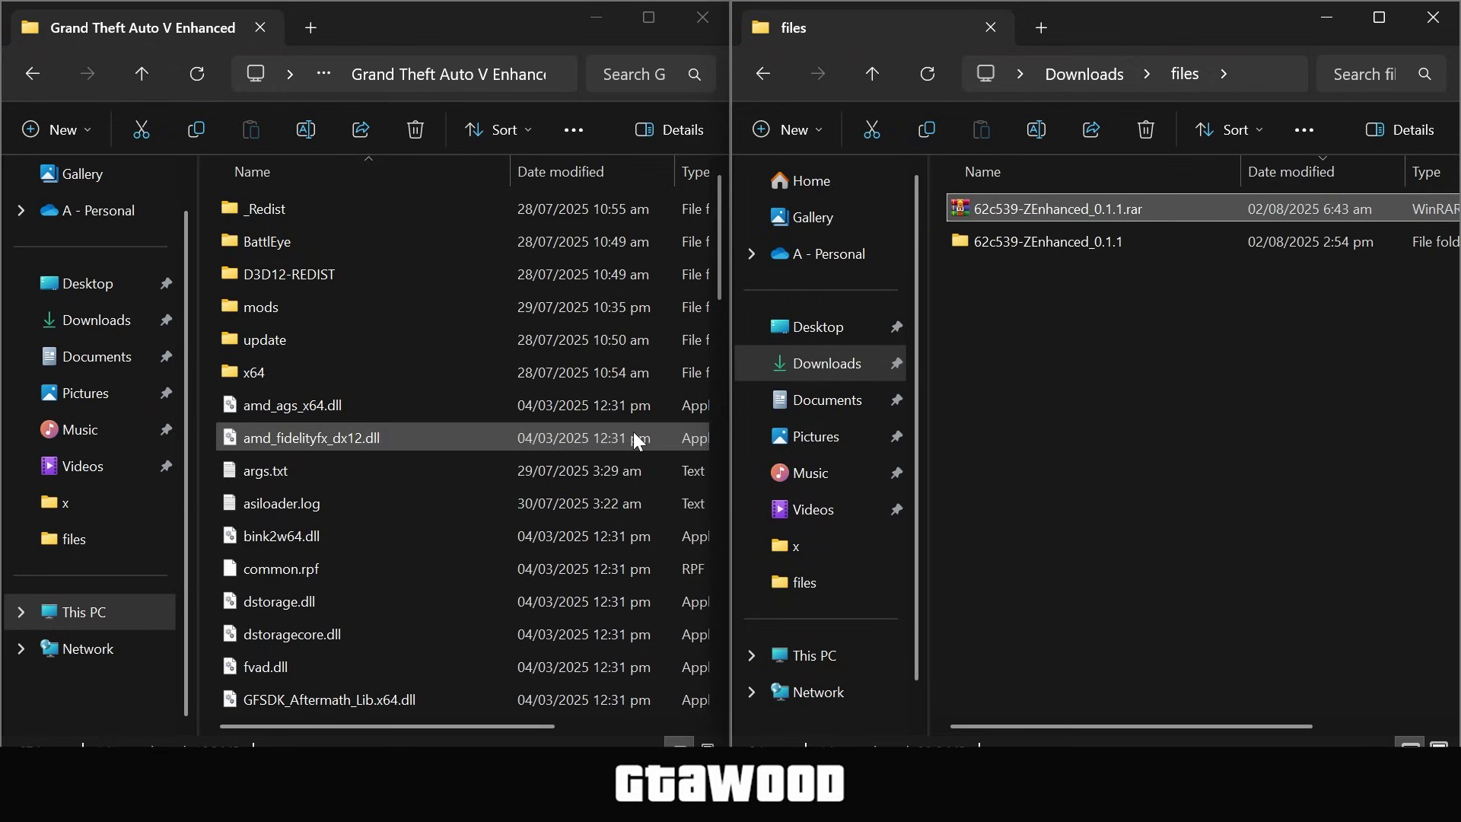
# Open the extracted folder to view ZEnhanced.exe, Readme.txt and data
pyautogui.doubleClick(957, 240)
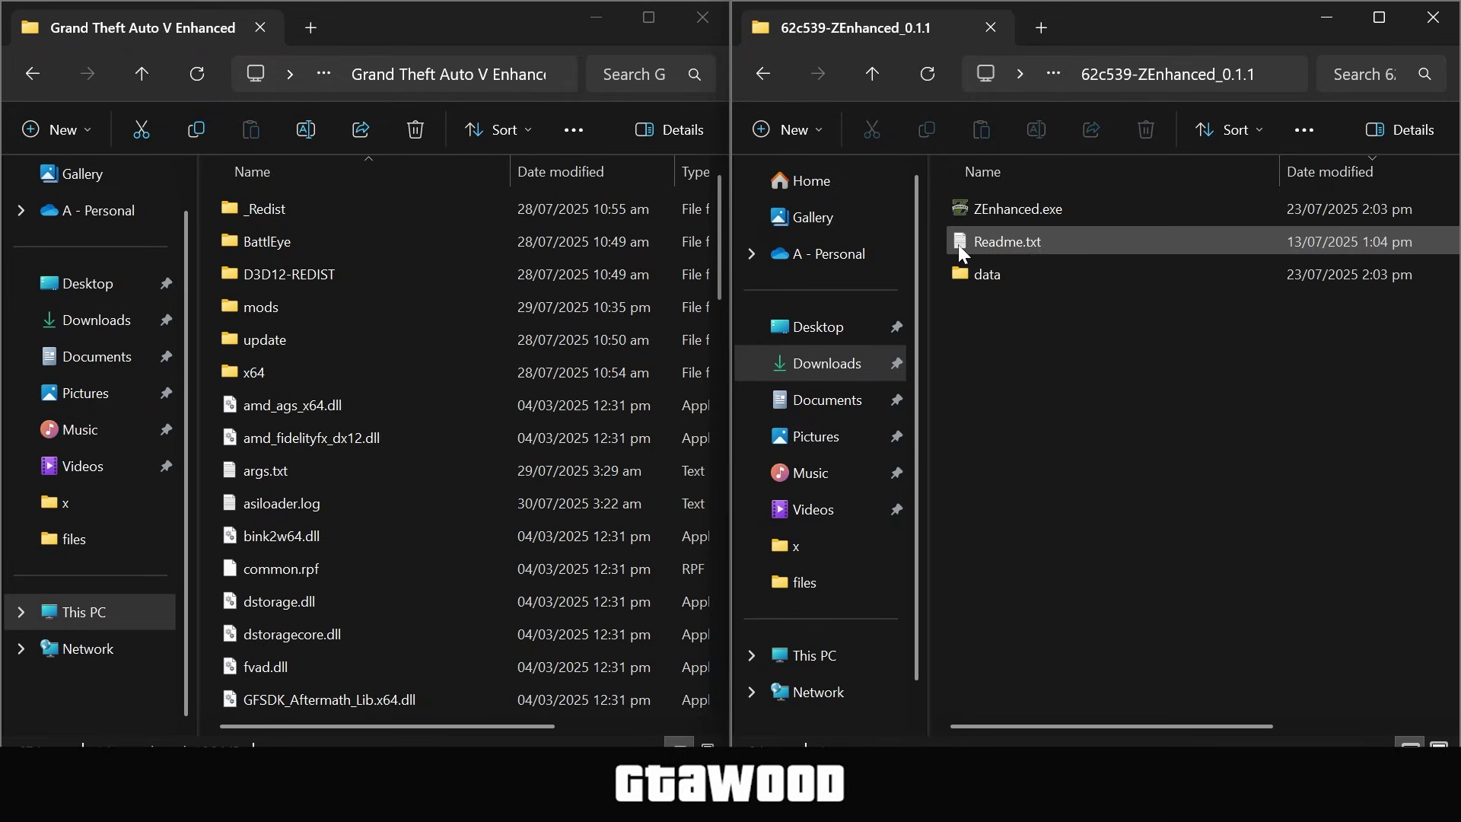
pyautogui.moveTo(1187, 354); pyautogui.dragTo(968, 195)
pyautogui.click(1105, 459)
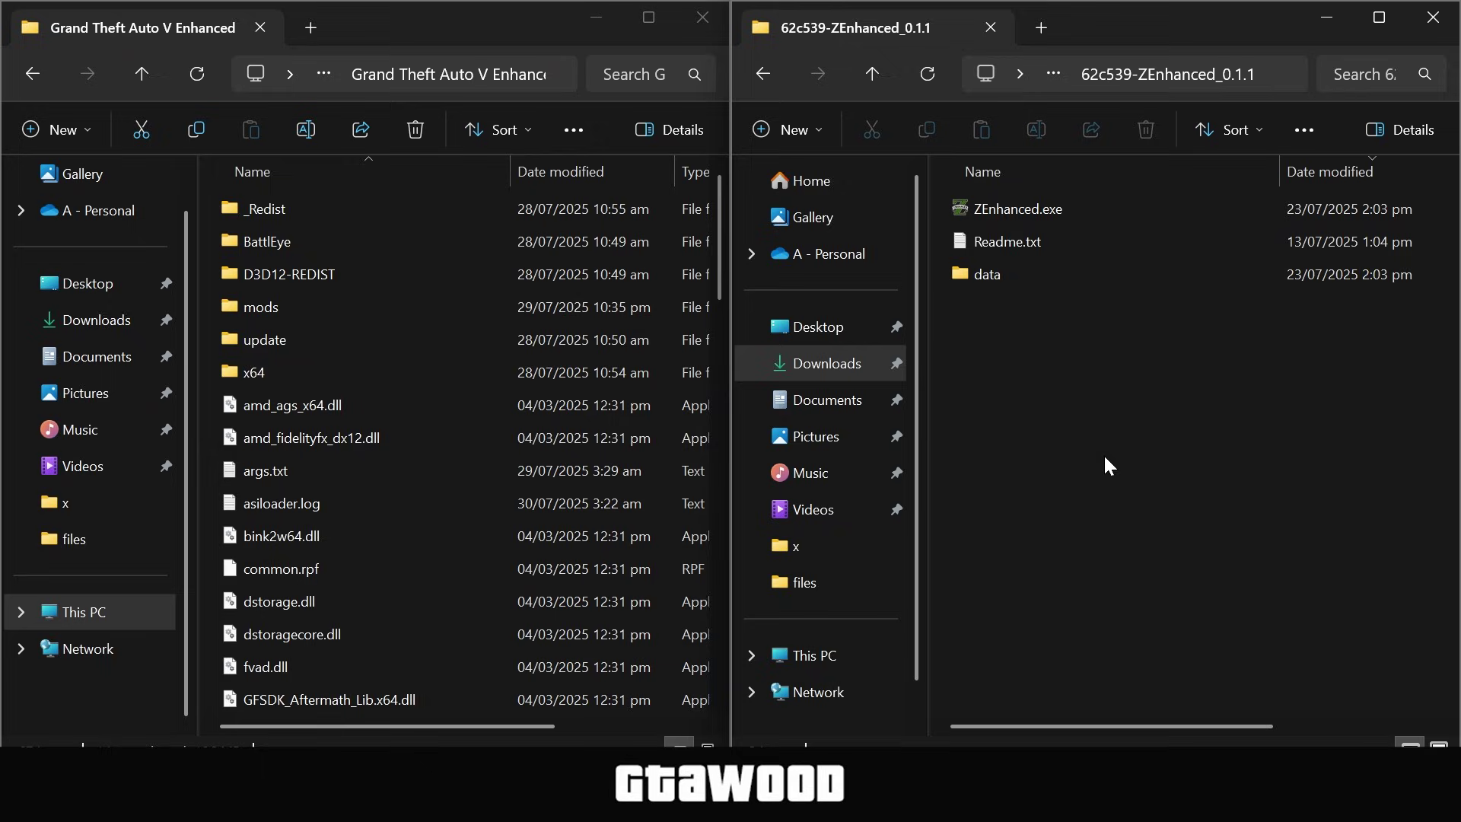
# Launch OpenIV for GTA V Windows and point it at the Grand Theft Auto V Enhanced folder
pyautogui.click(709, 799)
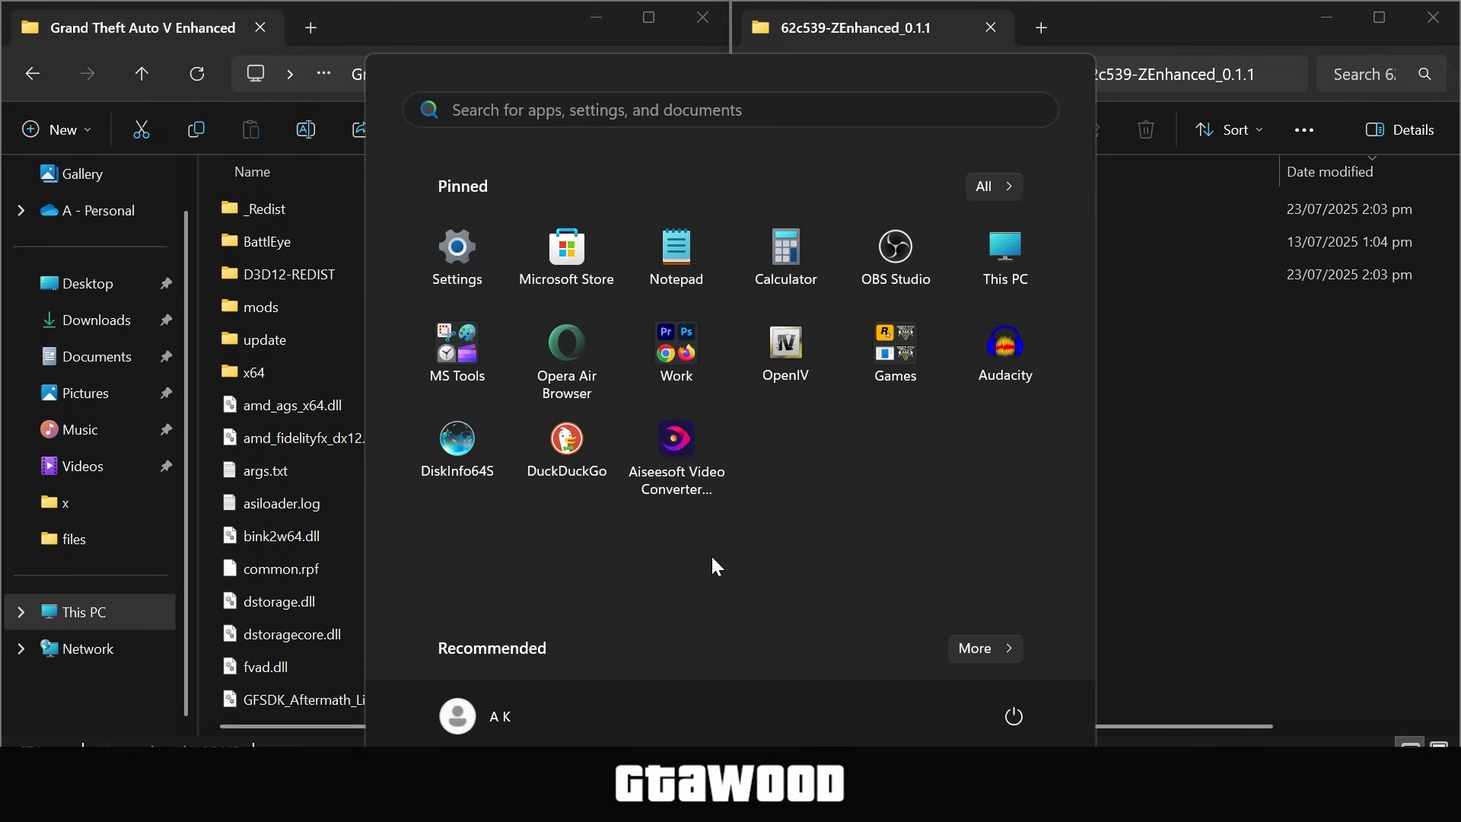
pyautogui.click(790, 348)
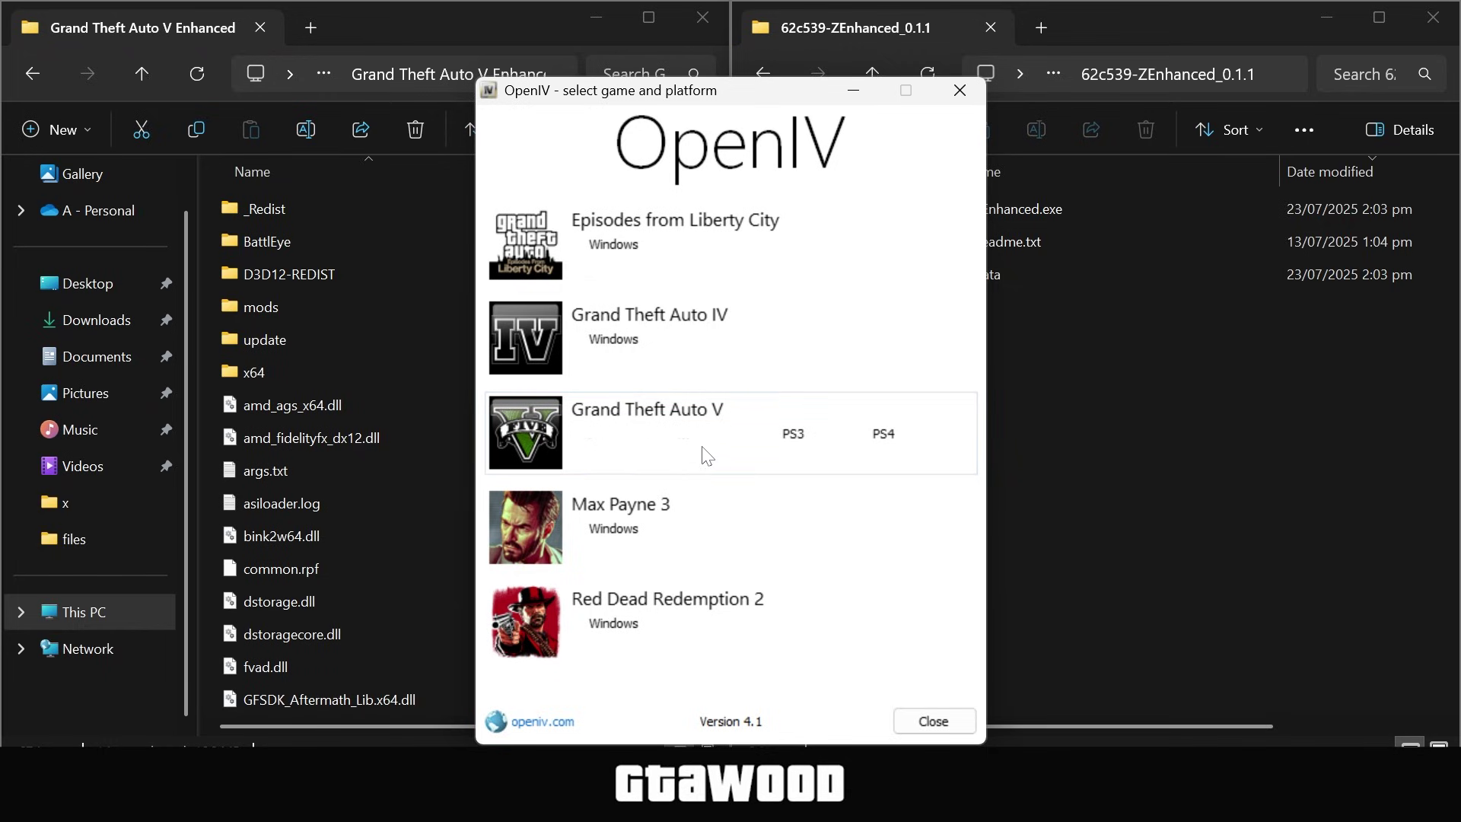
pyautogui.click(615, 438)
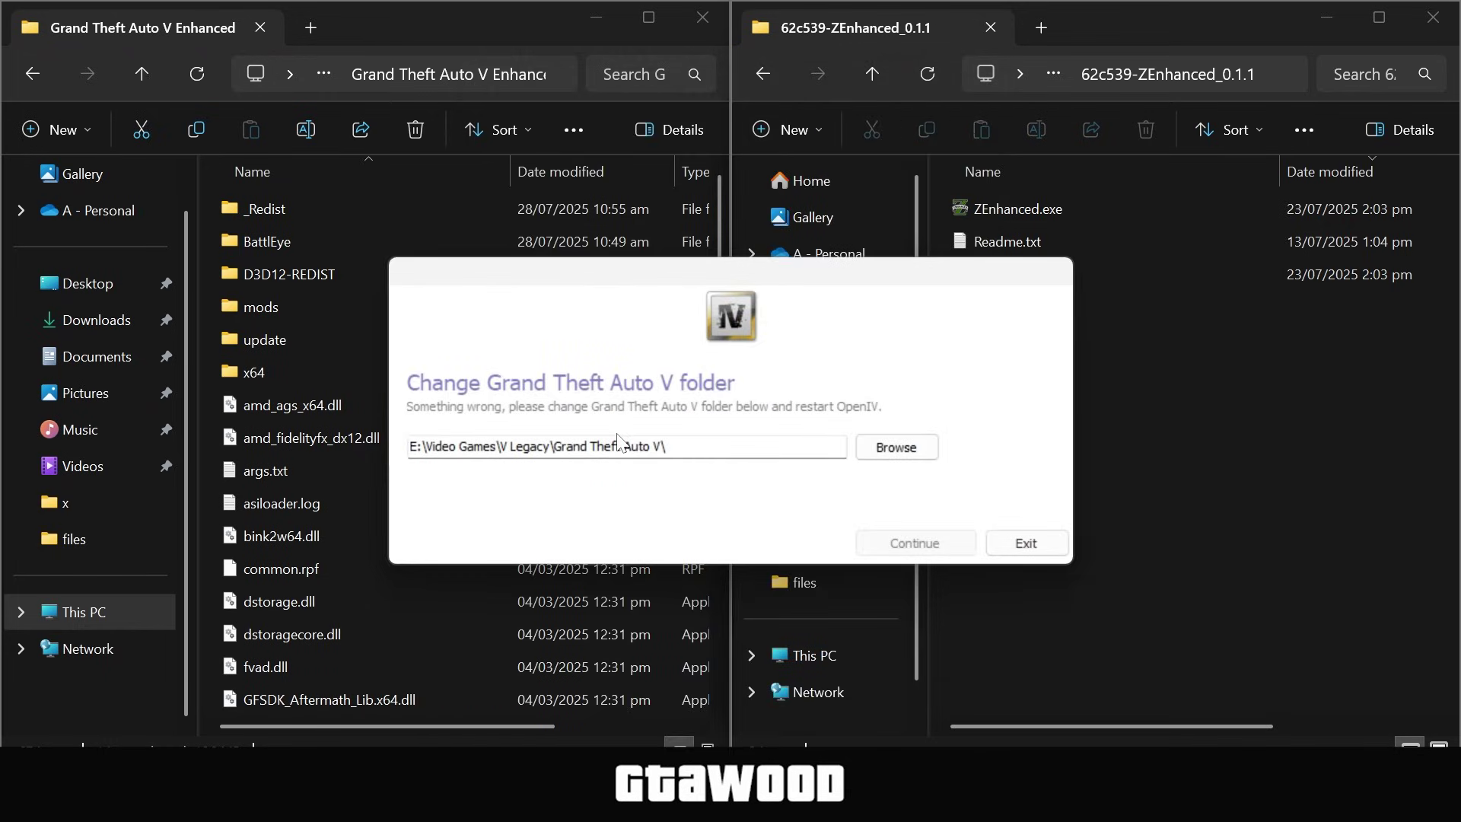
pyautogui.click(897, 446)
pyautogui.click(677, 330)
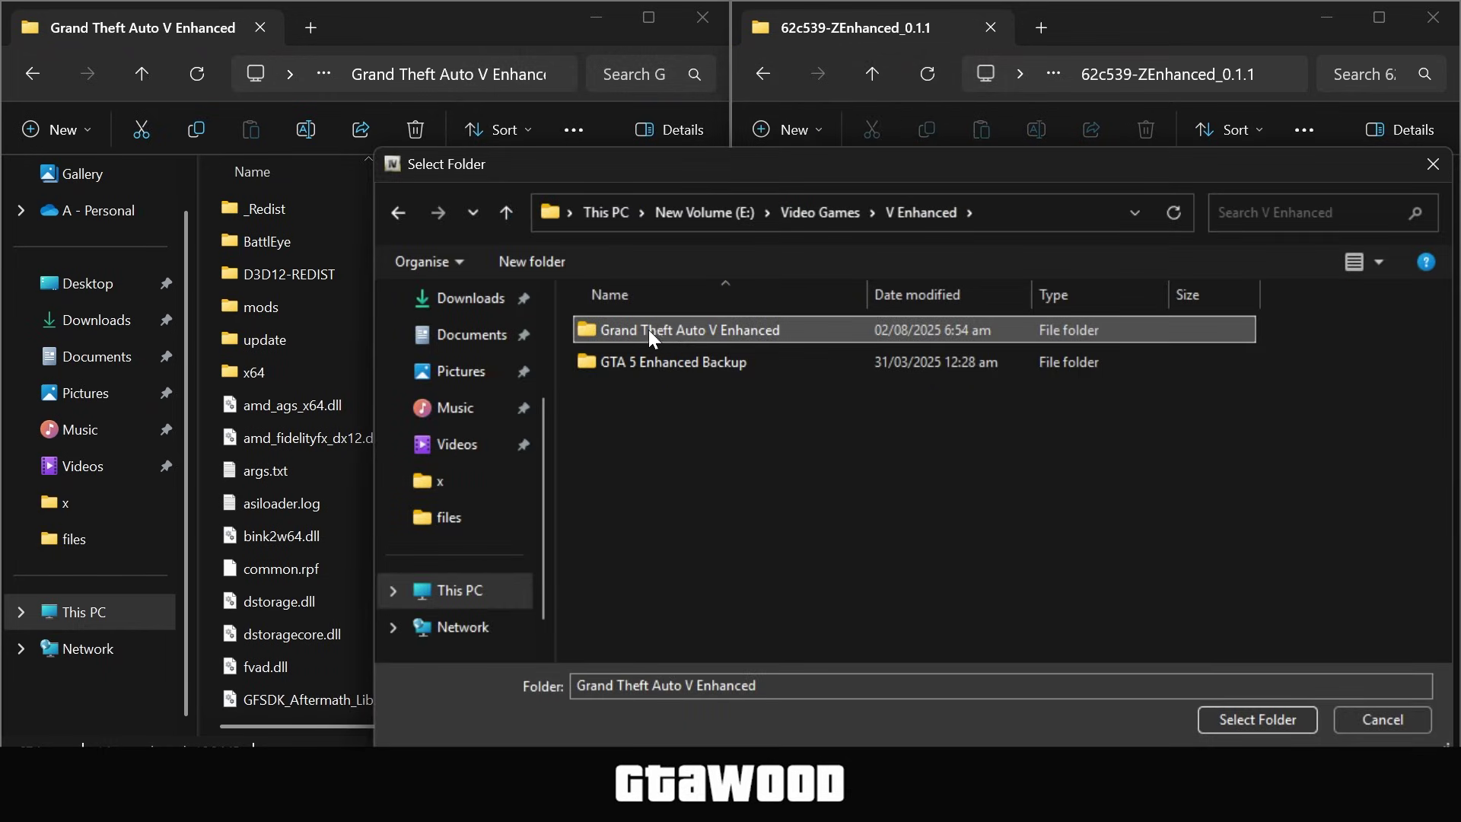
pyautogui.click(1240, 722)
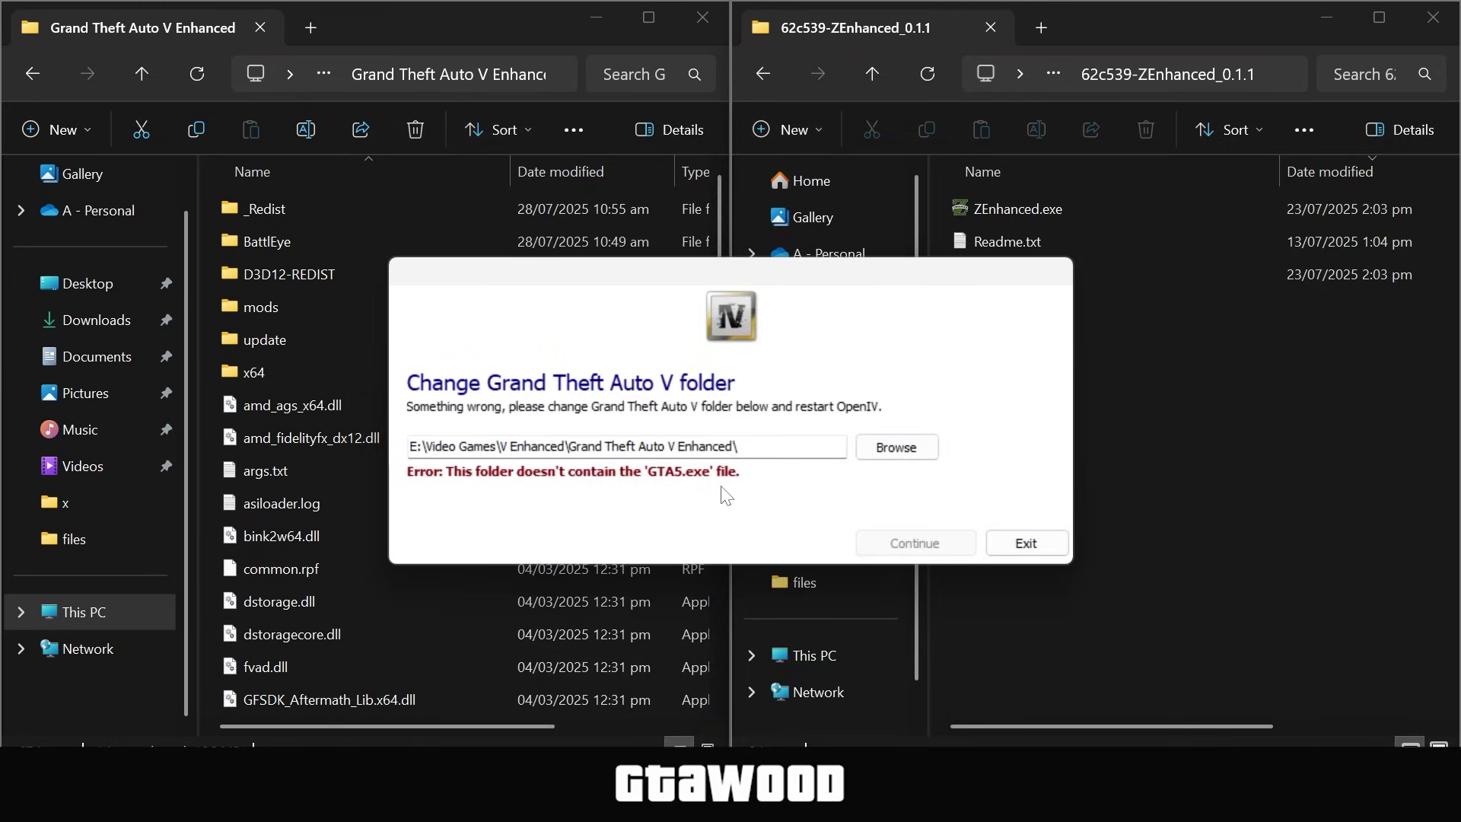
# Close OpenIV and run ZEnhanced.exe past the Windows security warning
pyautogui.click(1042, 541)
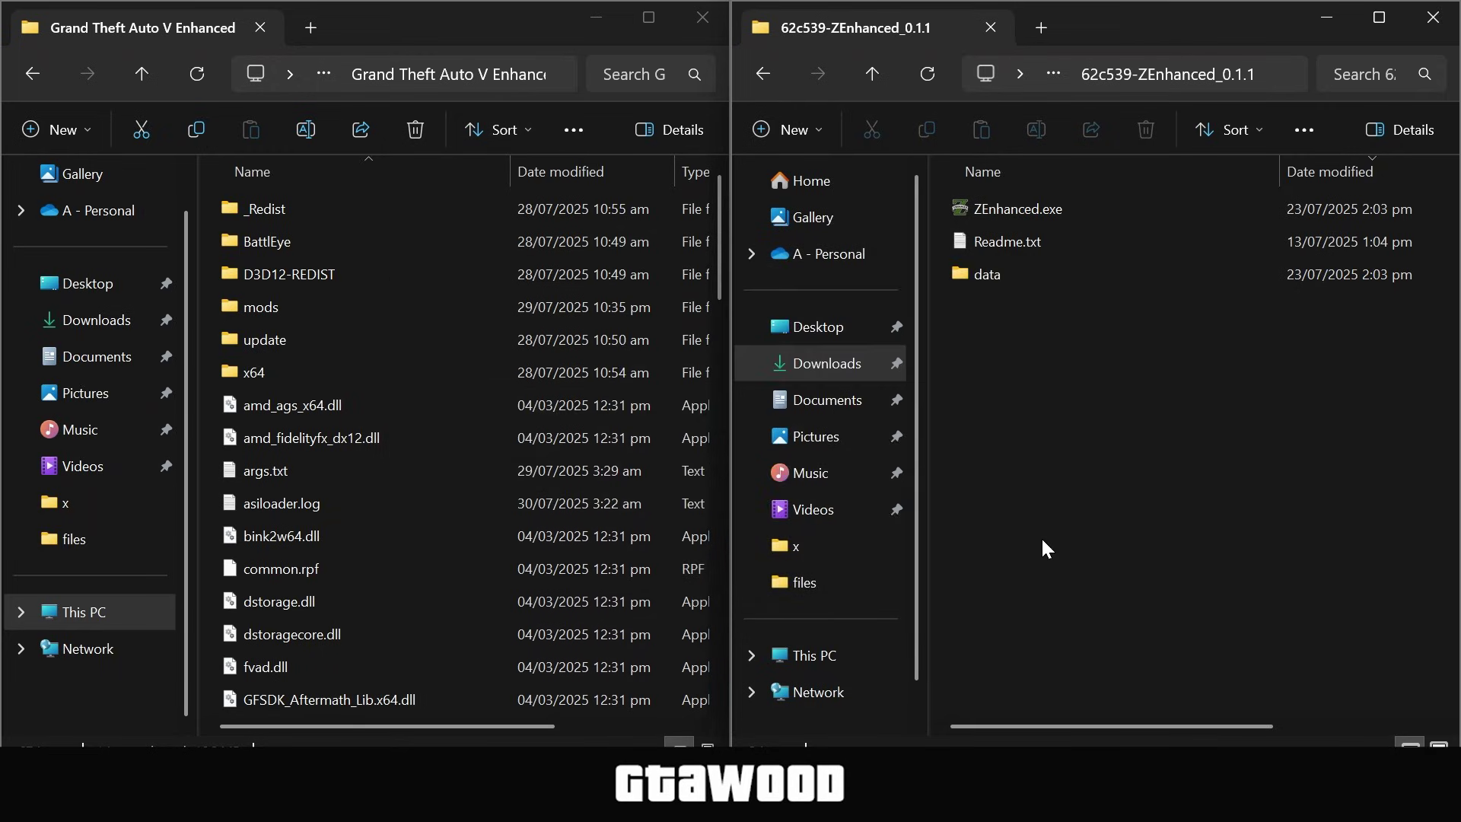
pyautogui.rightClick(961, 209)
pyautogui.click(1061, 191)
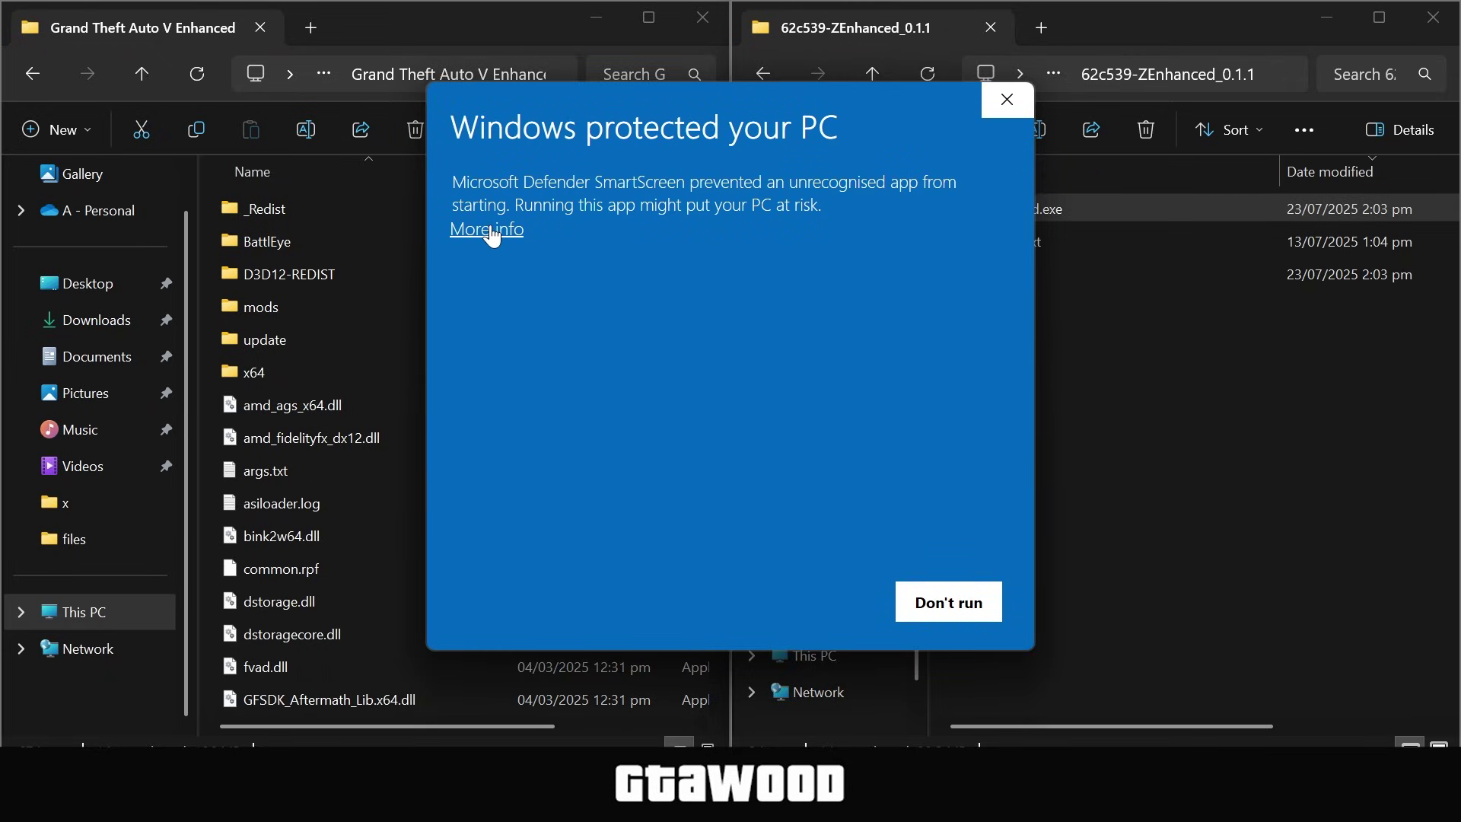
pyautogui.click(490, 233)
pyautogui.click(811, 598)
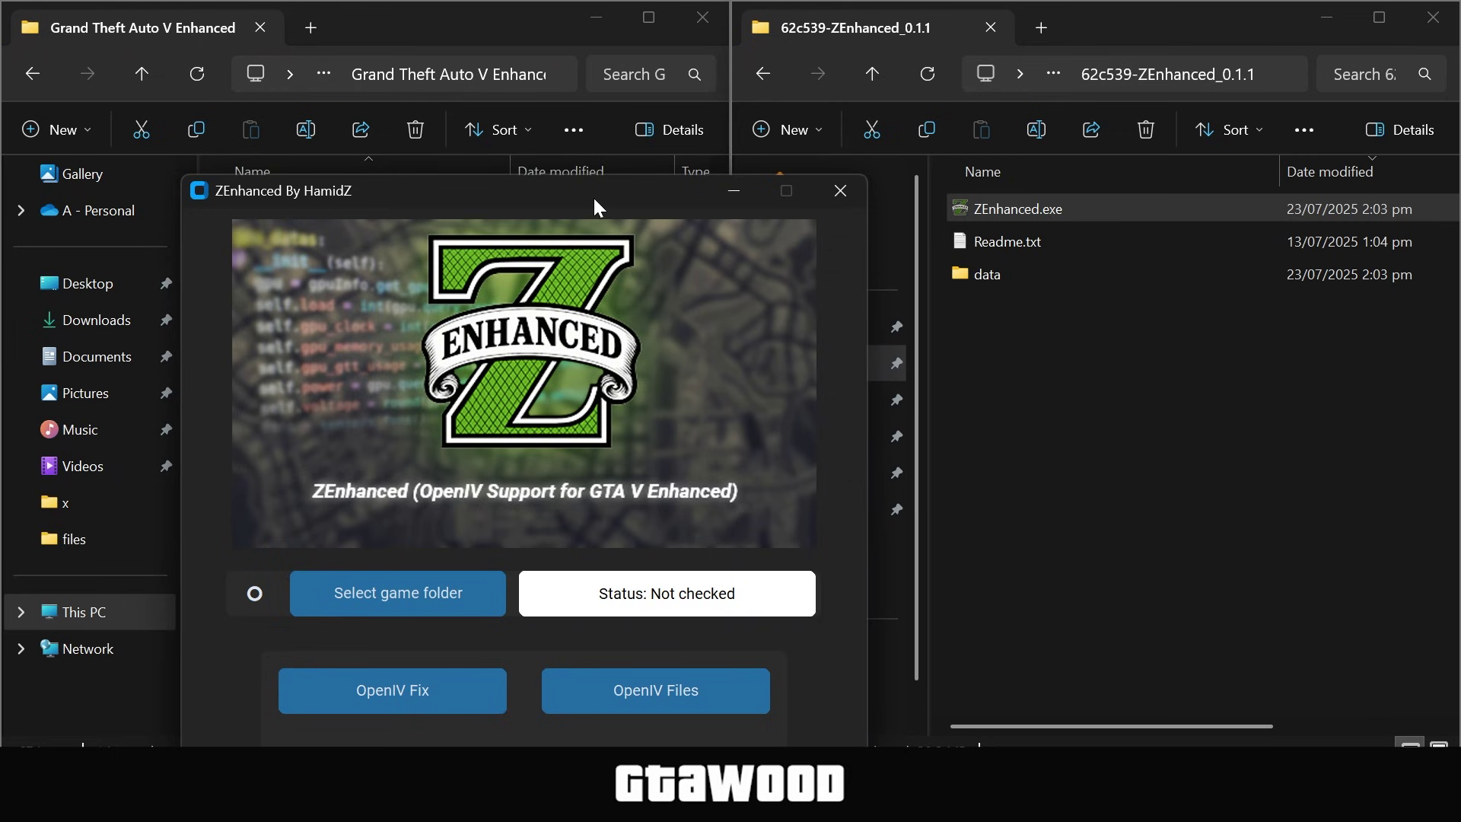
pyautogui.moveTo(592, 195); pyautogui.dragTo(1170, 61)
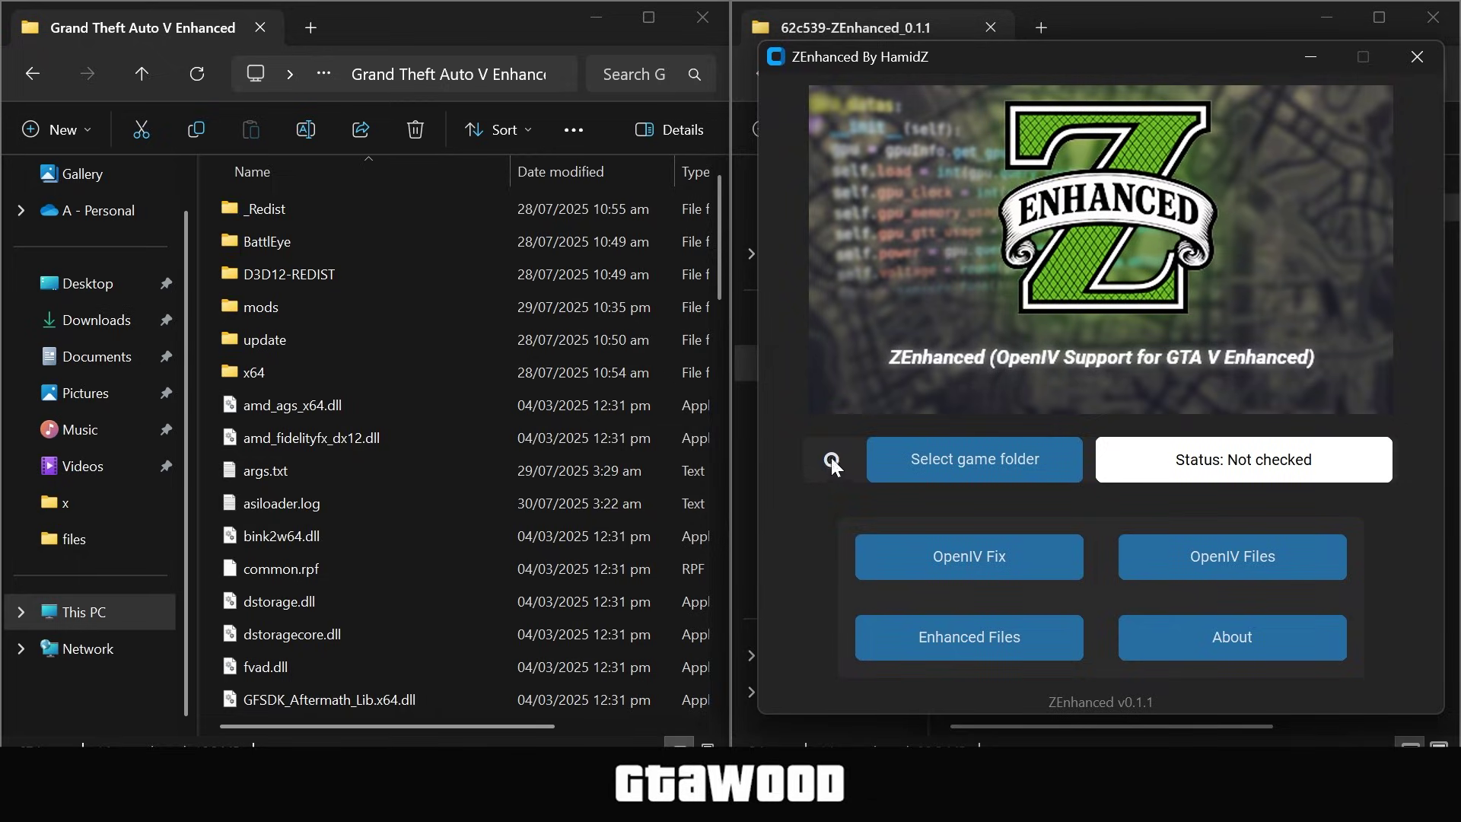
# Set ZEnhanced's game folder to Grand Theft Auto V Enhanced and apply the OpenIV Fix
pyautogui.click(950, 476)
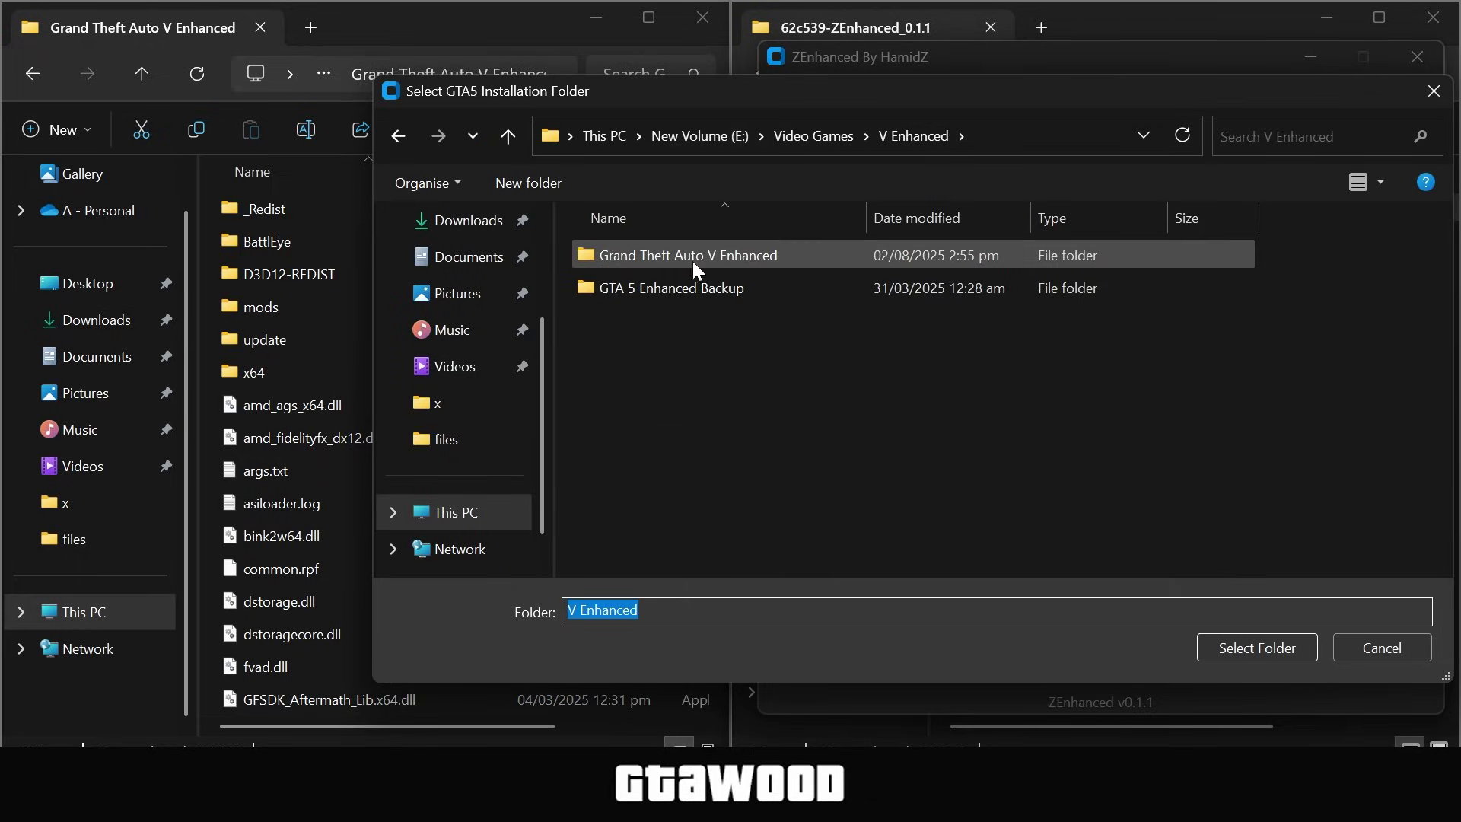
pyautogui.click(669, 255)
pyautogui.click(1245, 651)
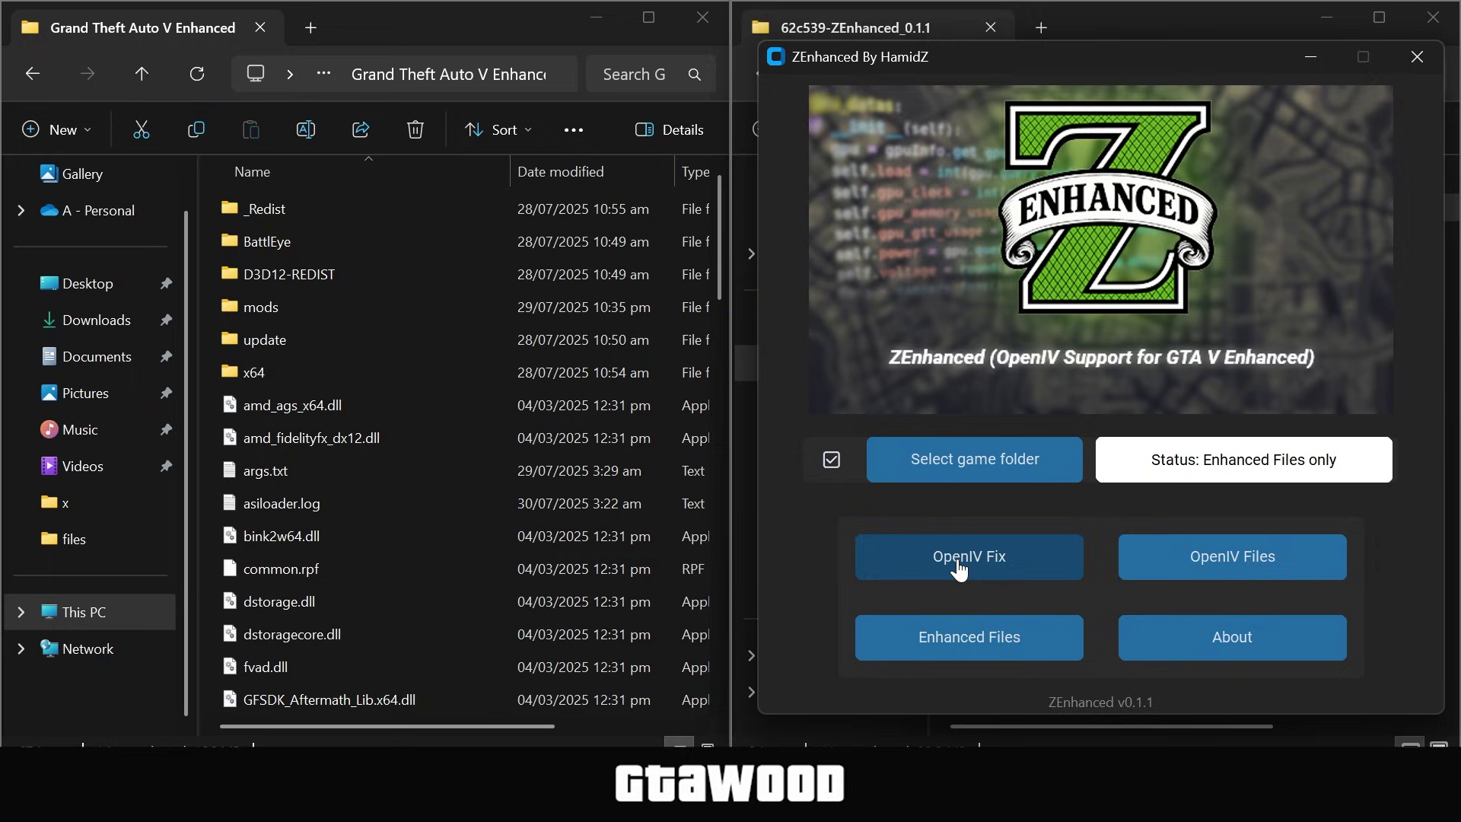
pyautogui.click(958, 564)
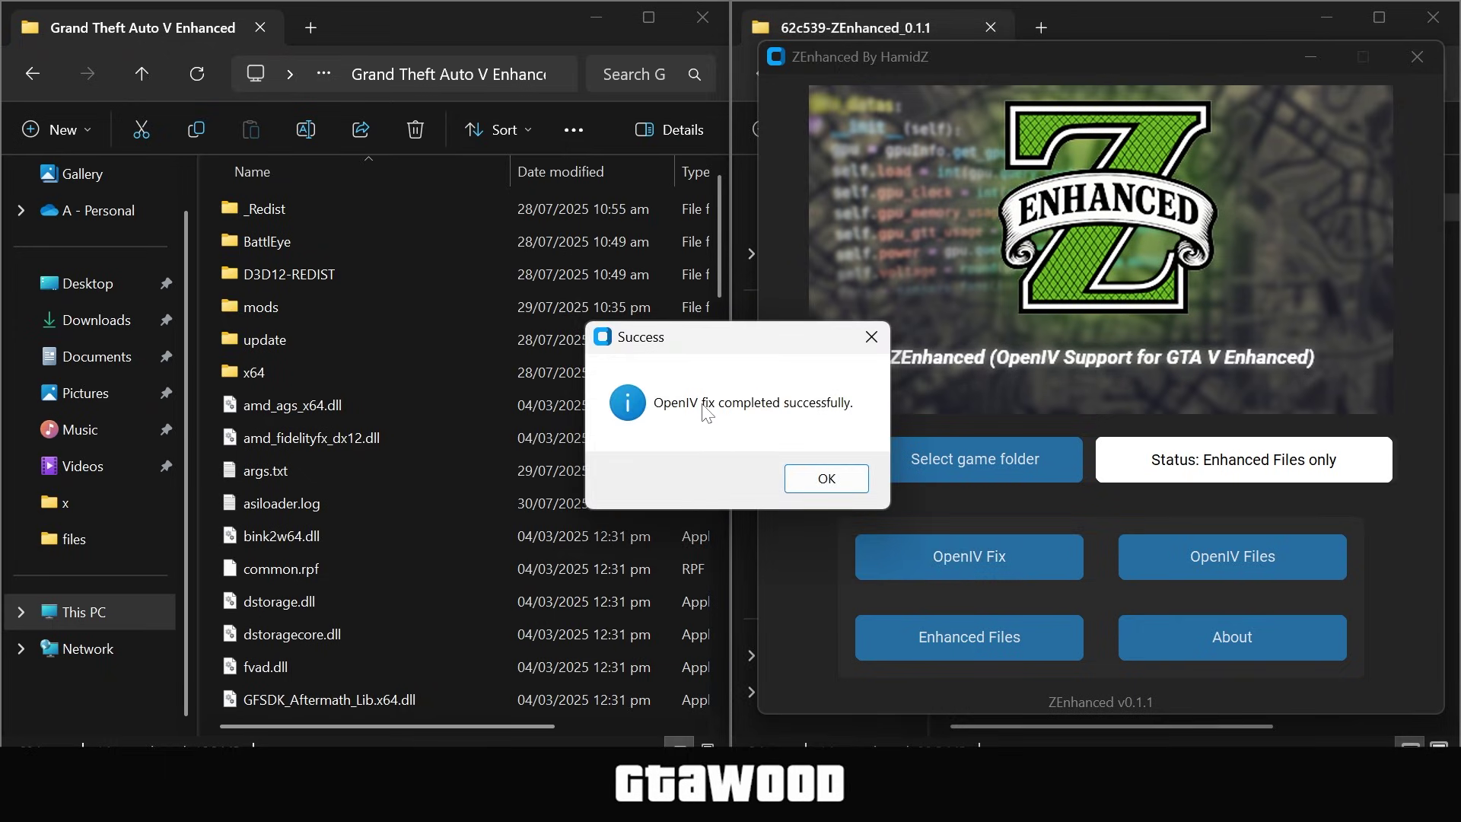
pyautogui.click(825, 481)
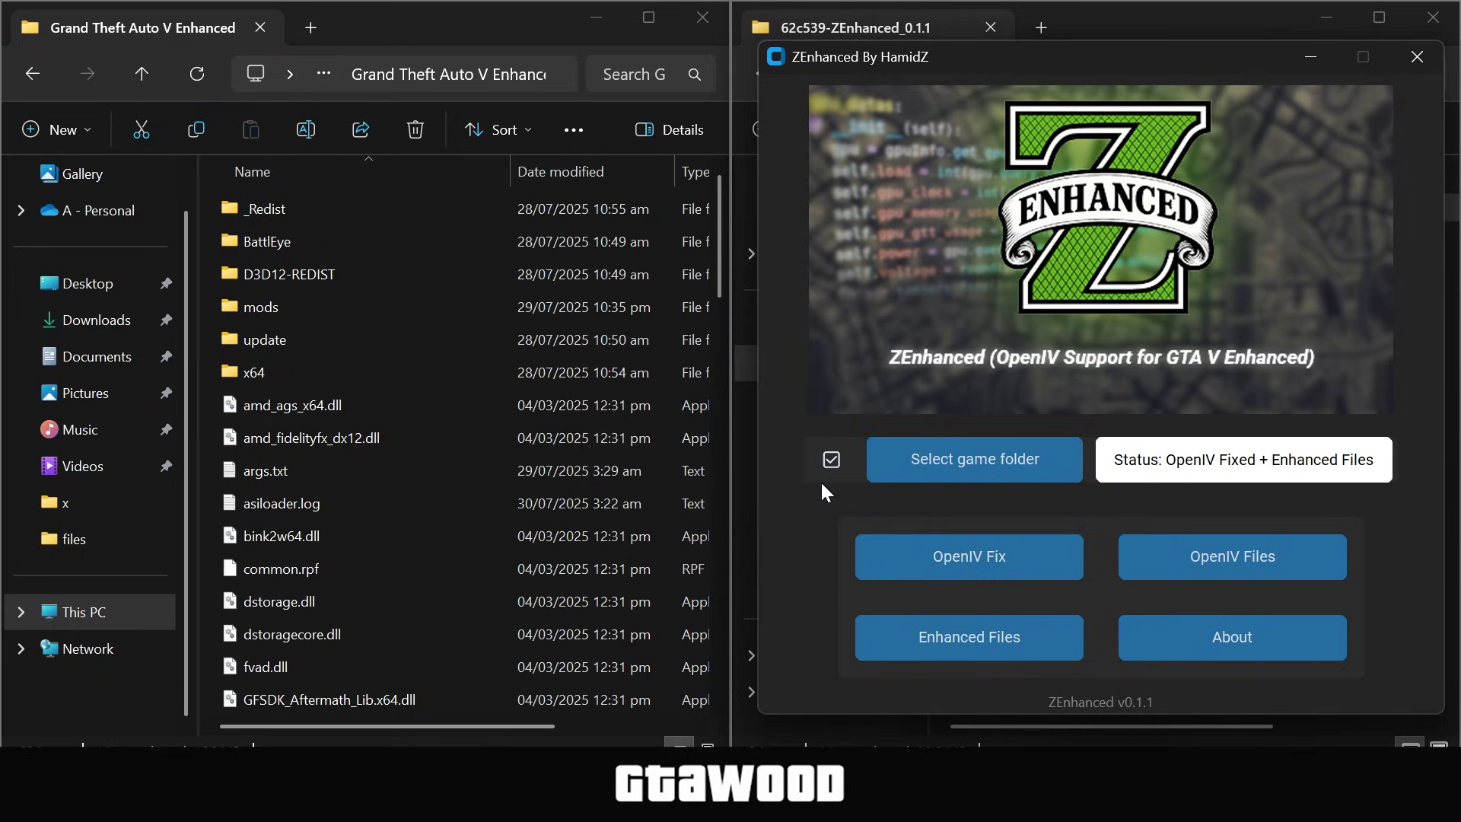
# Launch OpenIV again and open the Windows edition of GTA V
pyautogui.press('super')
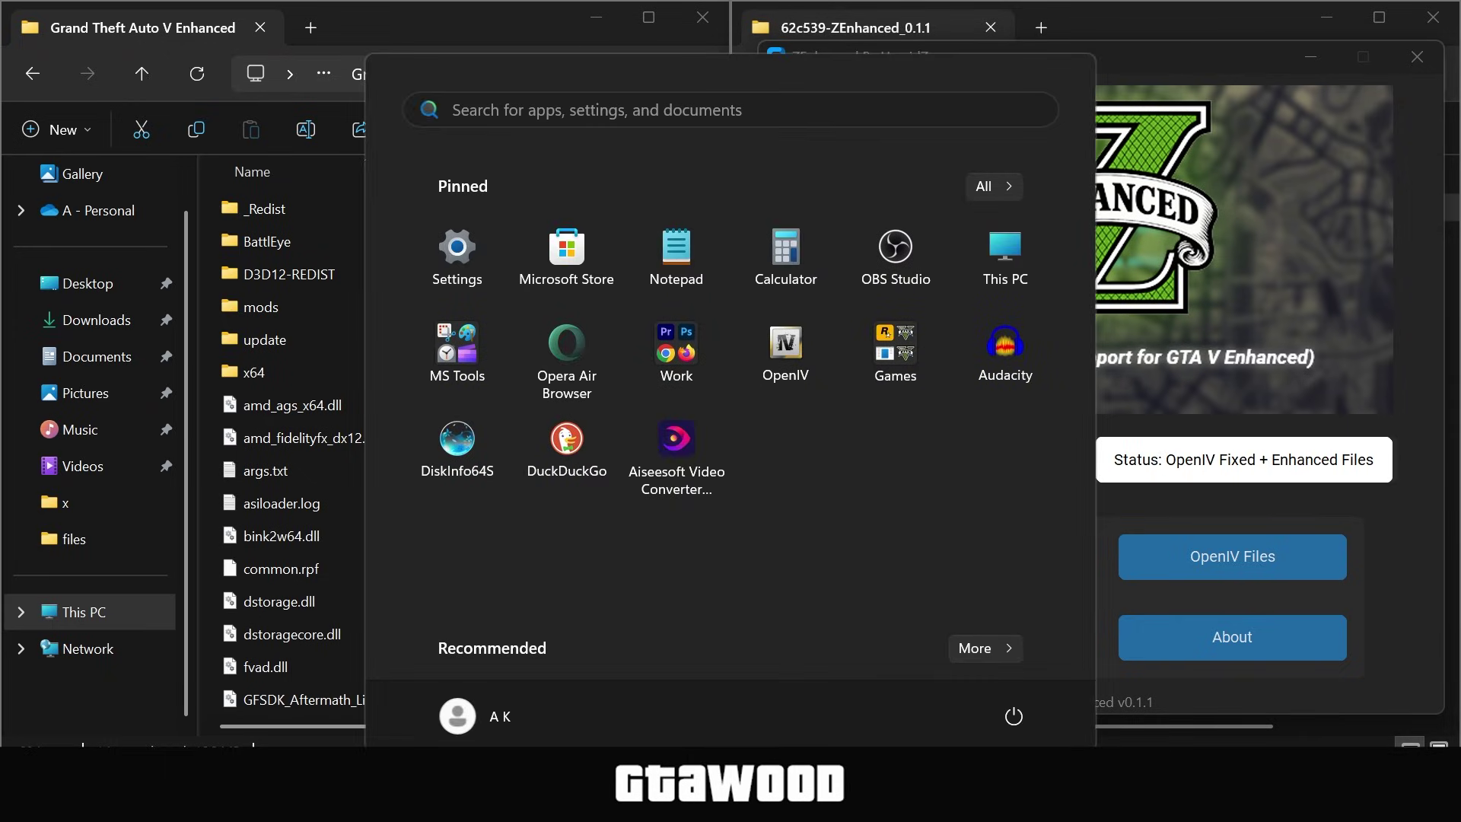
pyautogui.click(780, 352)
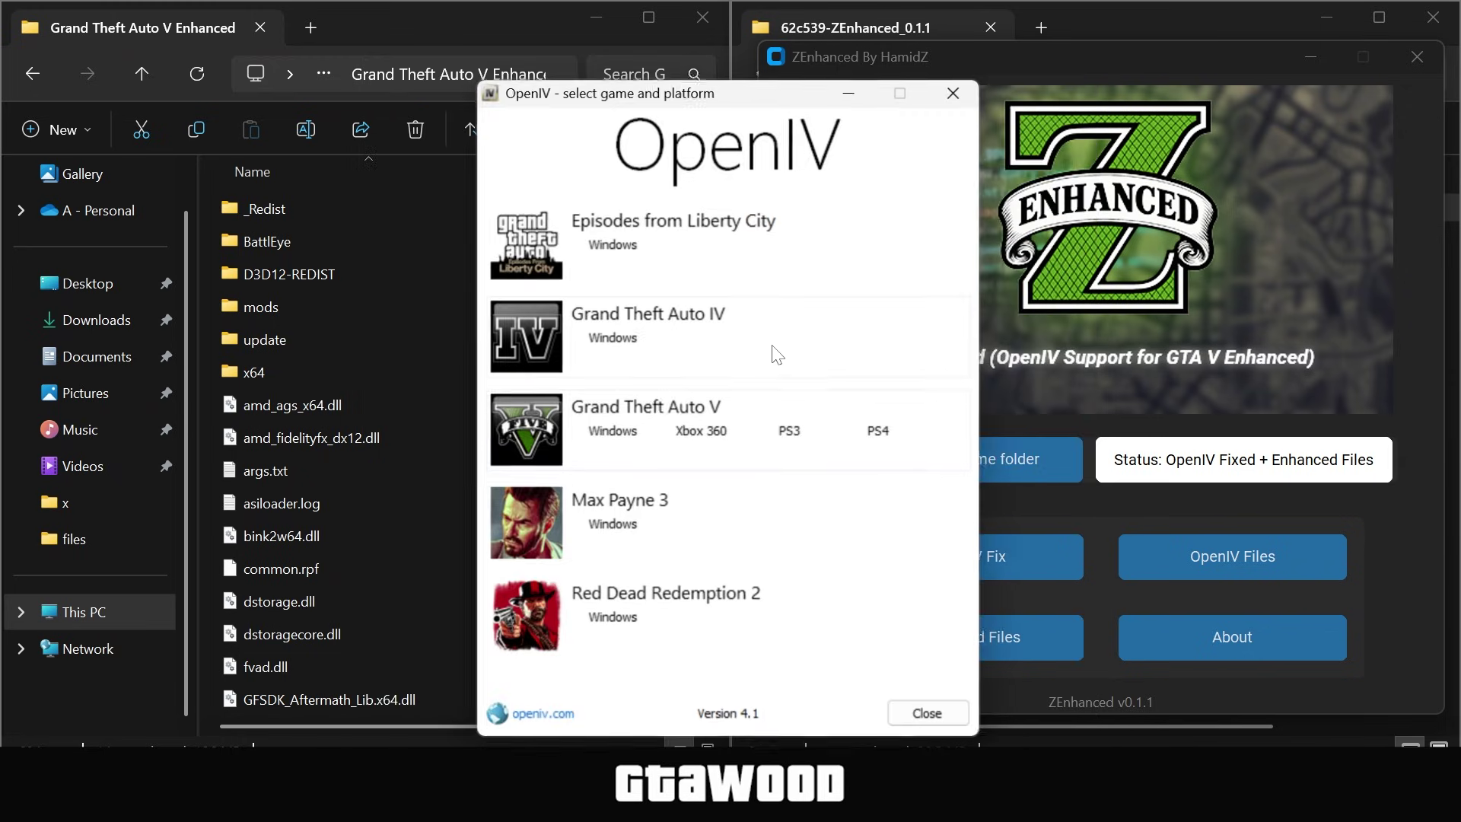
pyautogui.click(628, 448)
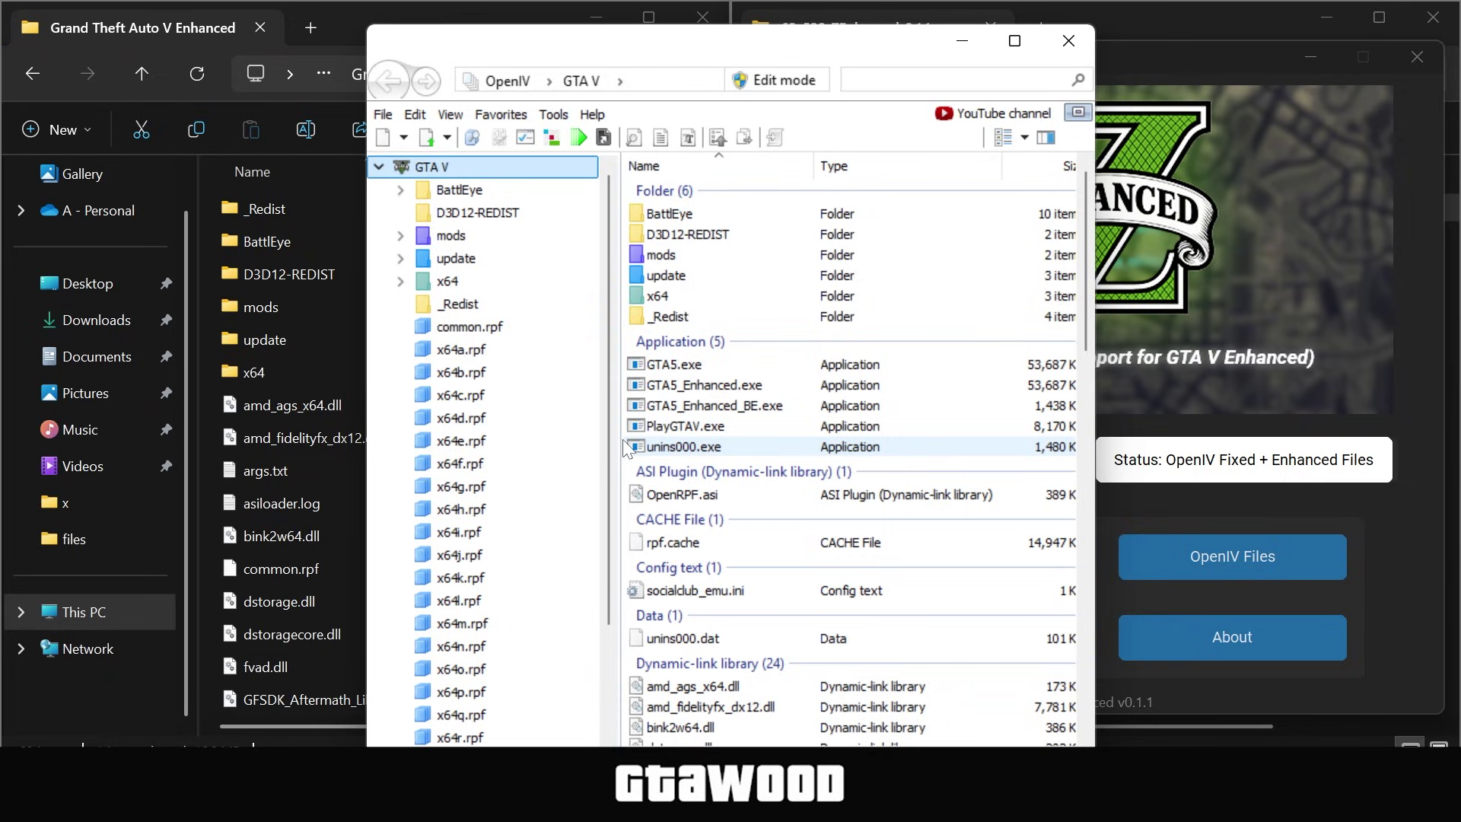
# Check GTA5_Enhanced.exe and GTA5_Enhanced_BE.exe in the list, then snap OpenIV to the right half
pyautogui.click(722, 385)
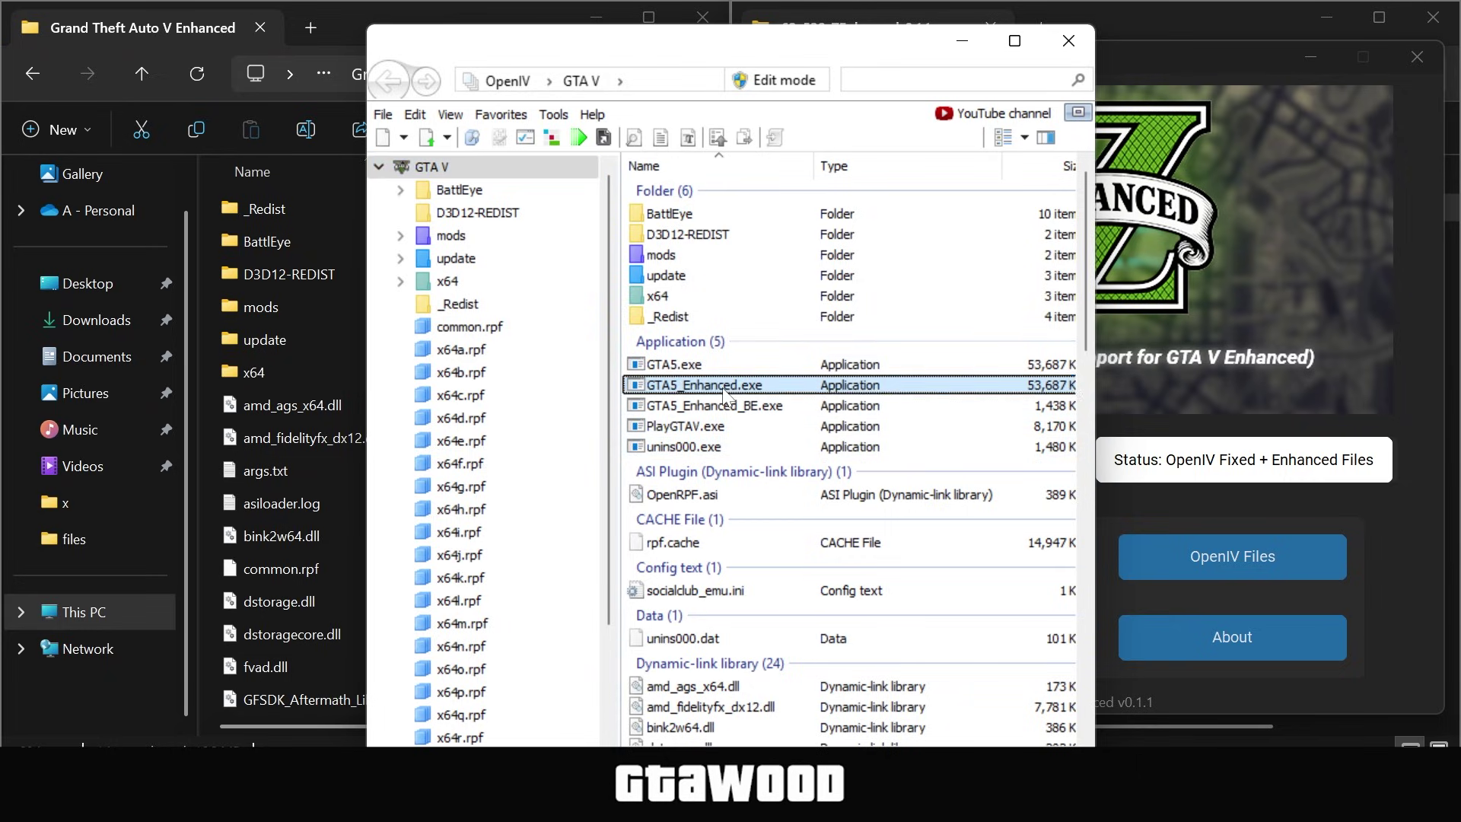
pyautogui.click(724, 407)
pyautogui.scroll(-5, 727, 415)
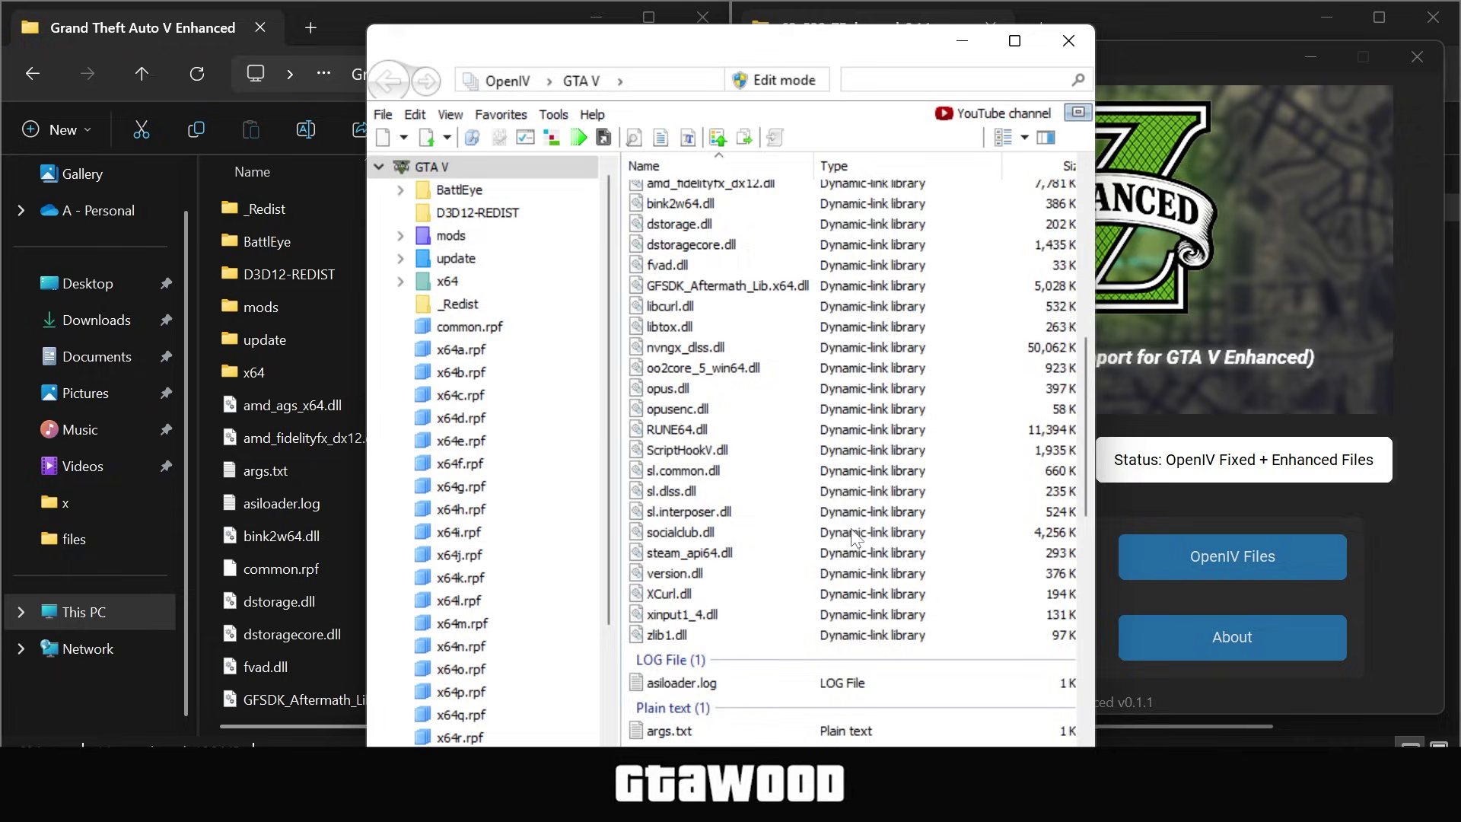
pyautogui.scroll(5, 852, 547)
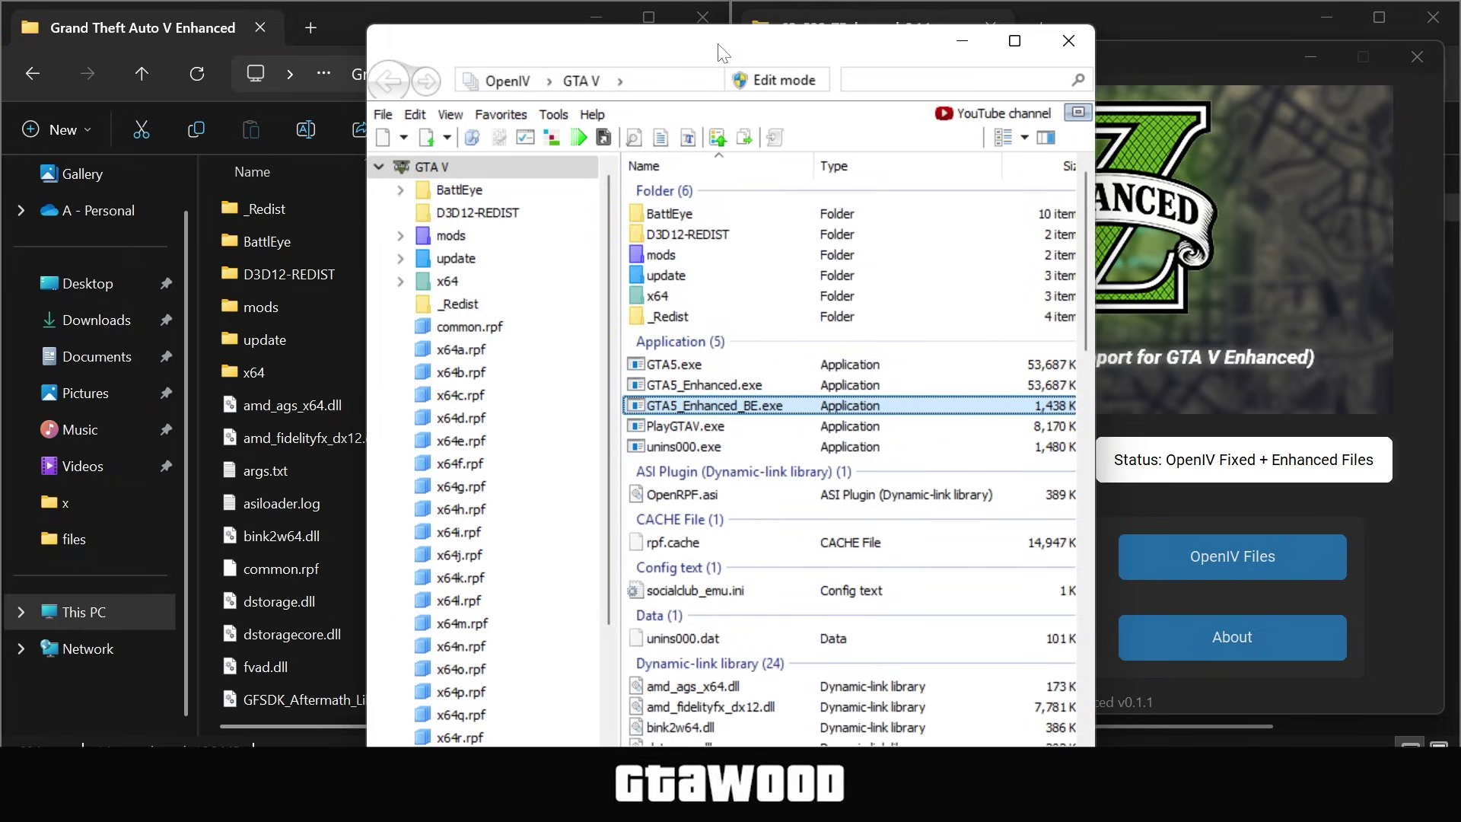
pyautogui.moveTo(723, 53); pyautogui.dragTo(1457, 60)
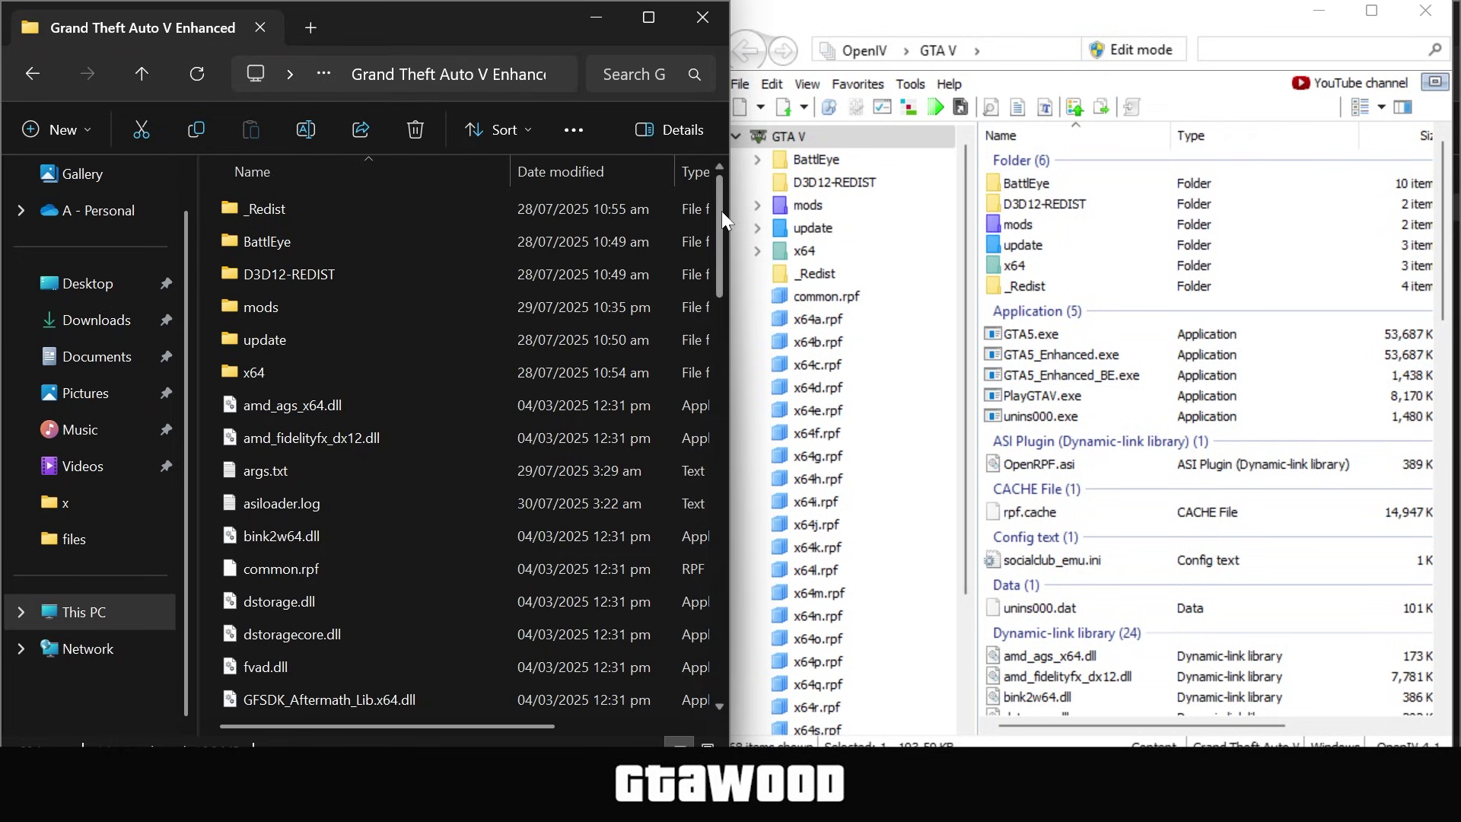
# Delete GTA5.exe from the Grand Theft Auto V Enhanced folder in File Explorer
pyautogui.moveTo(719, 212); pyautogui.dragTo(719, 645)
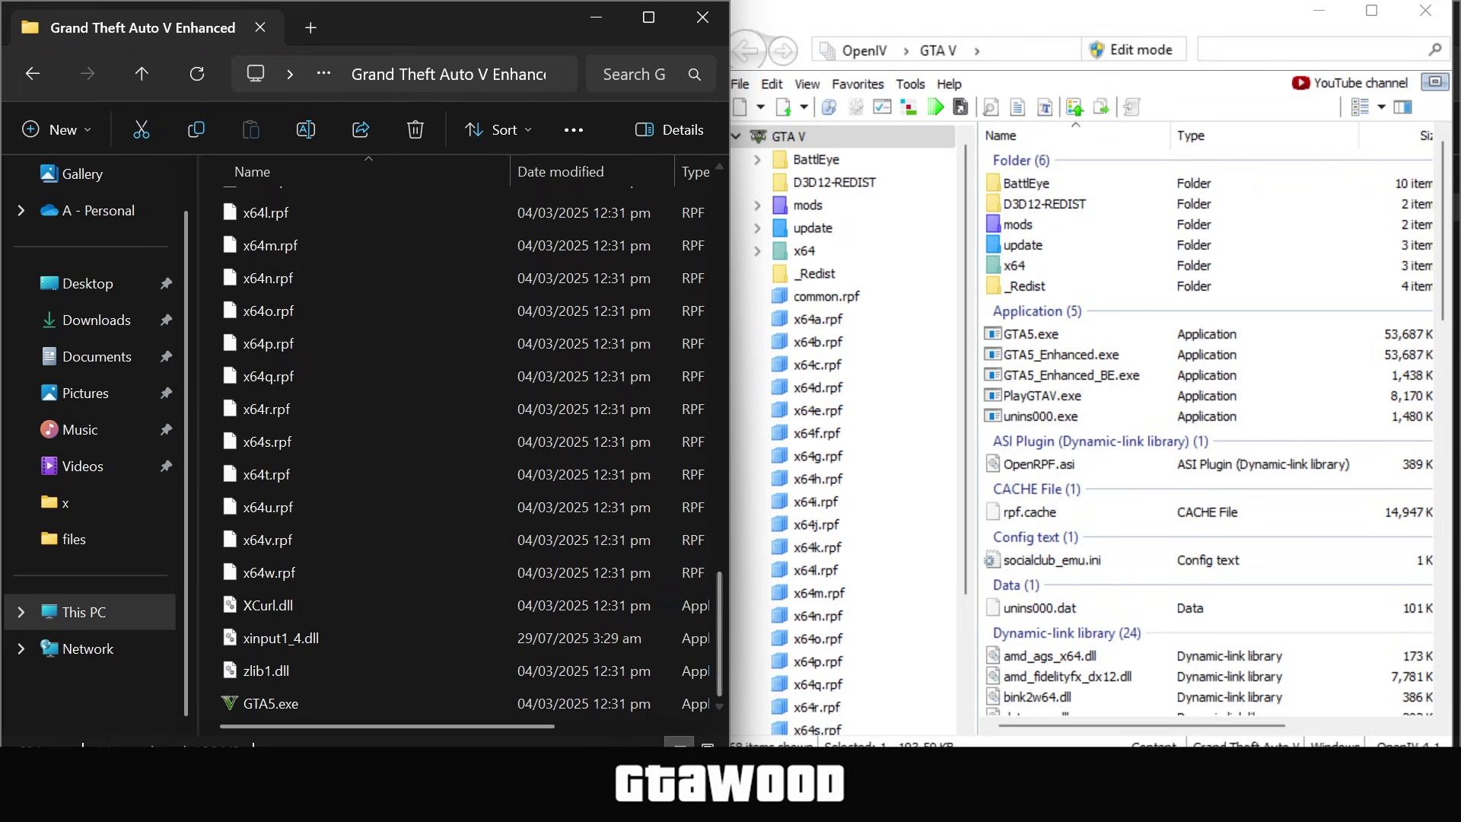
pyautogui.click(224, 703)
pyautogui.rightClick(226, 703)
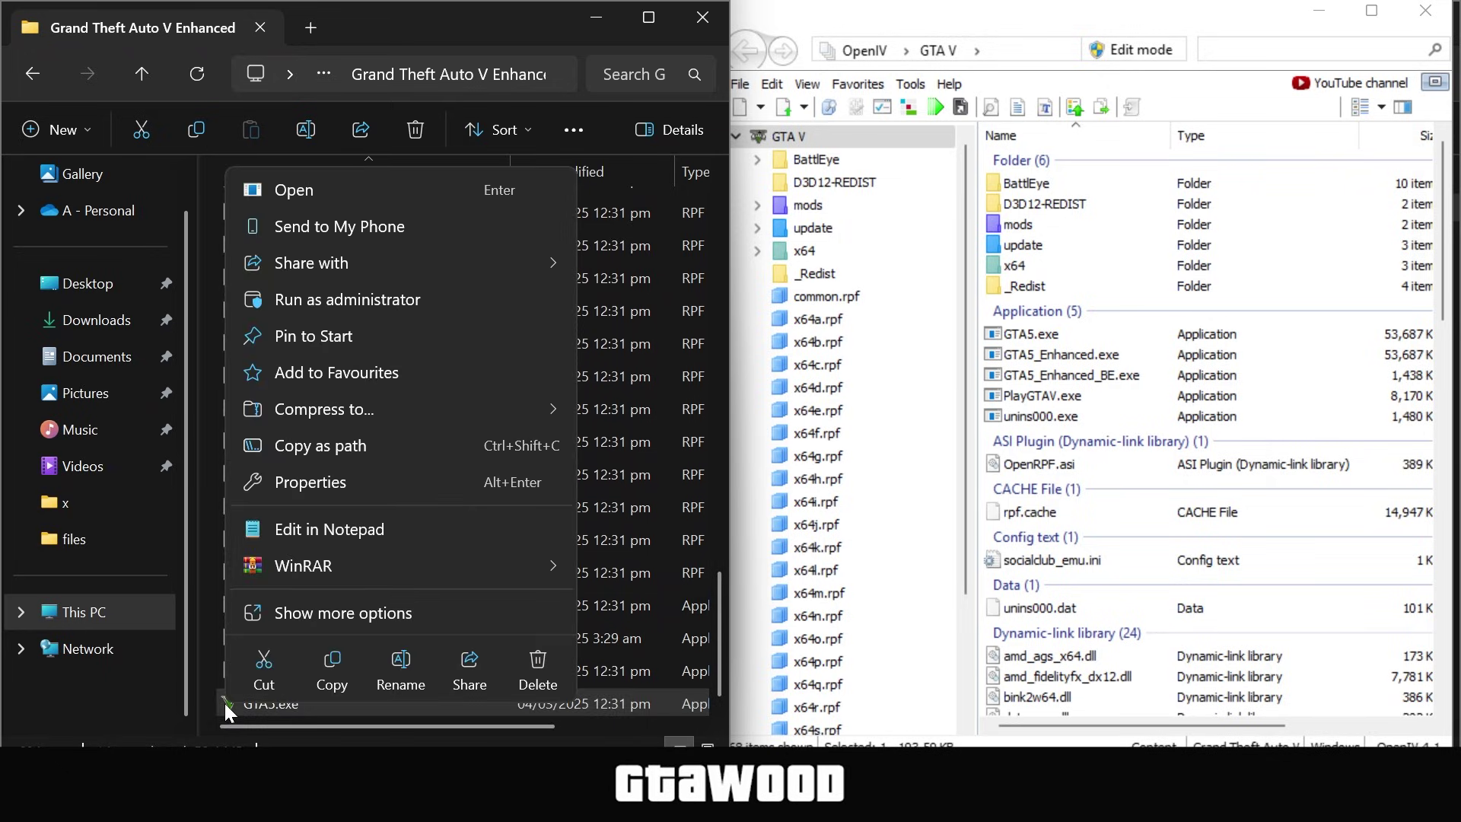
pyautogui.click(537, 665)
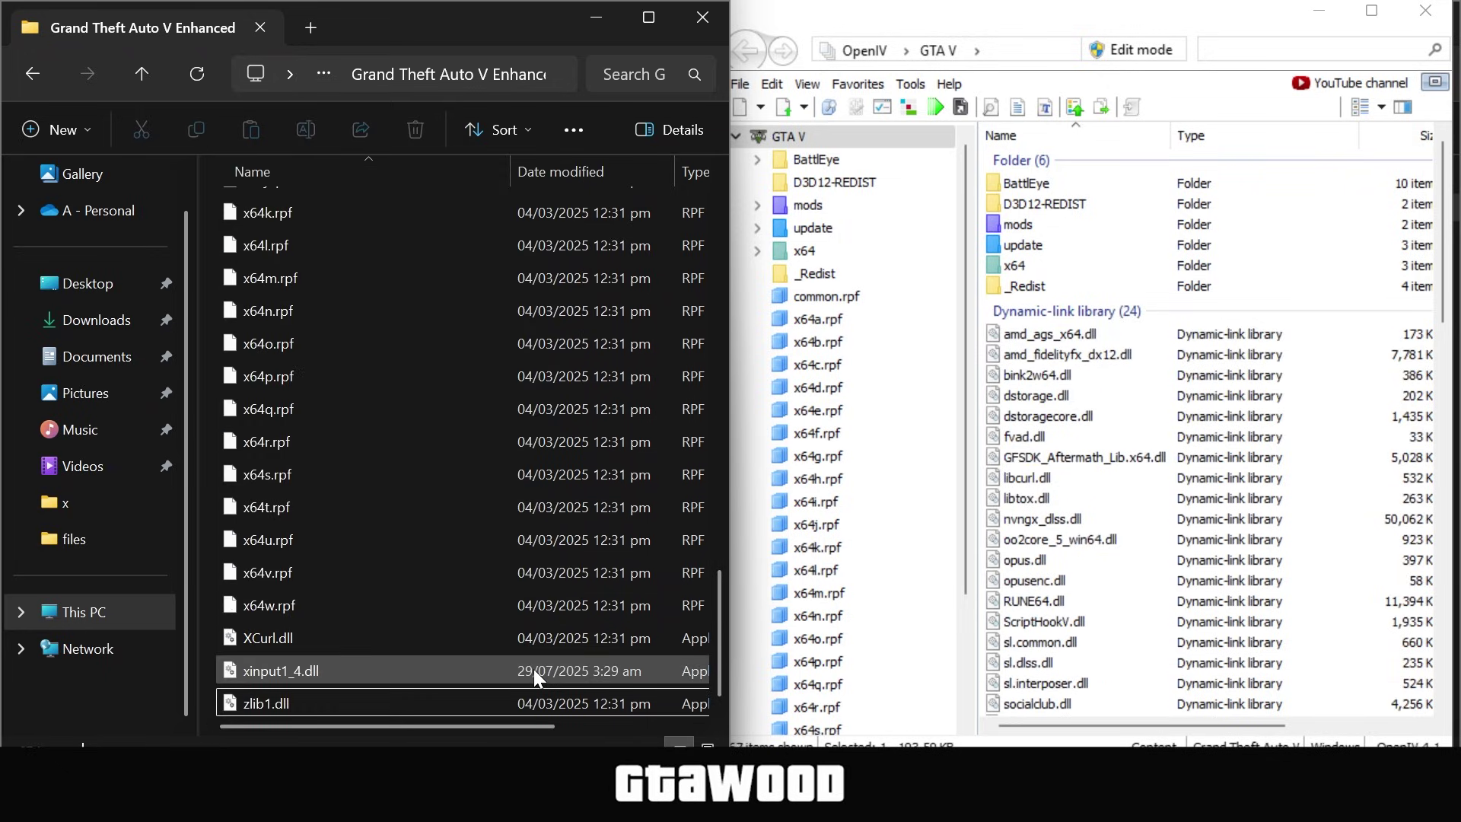
pyautogui.click(1105, 9)
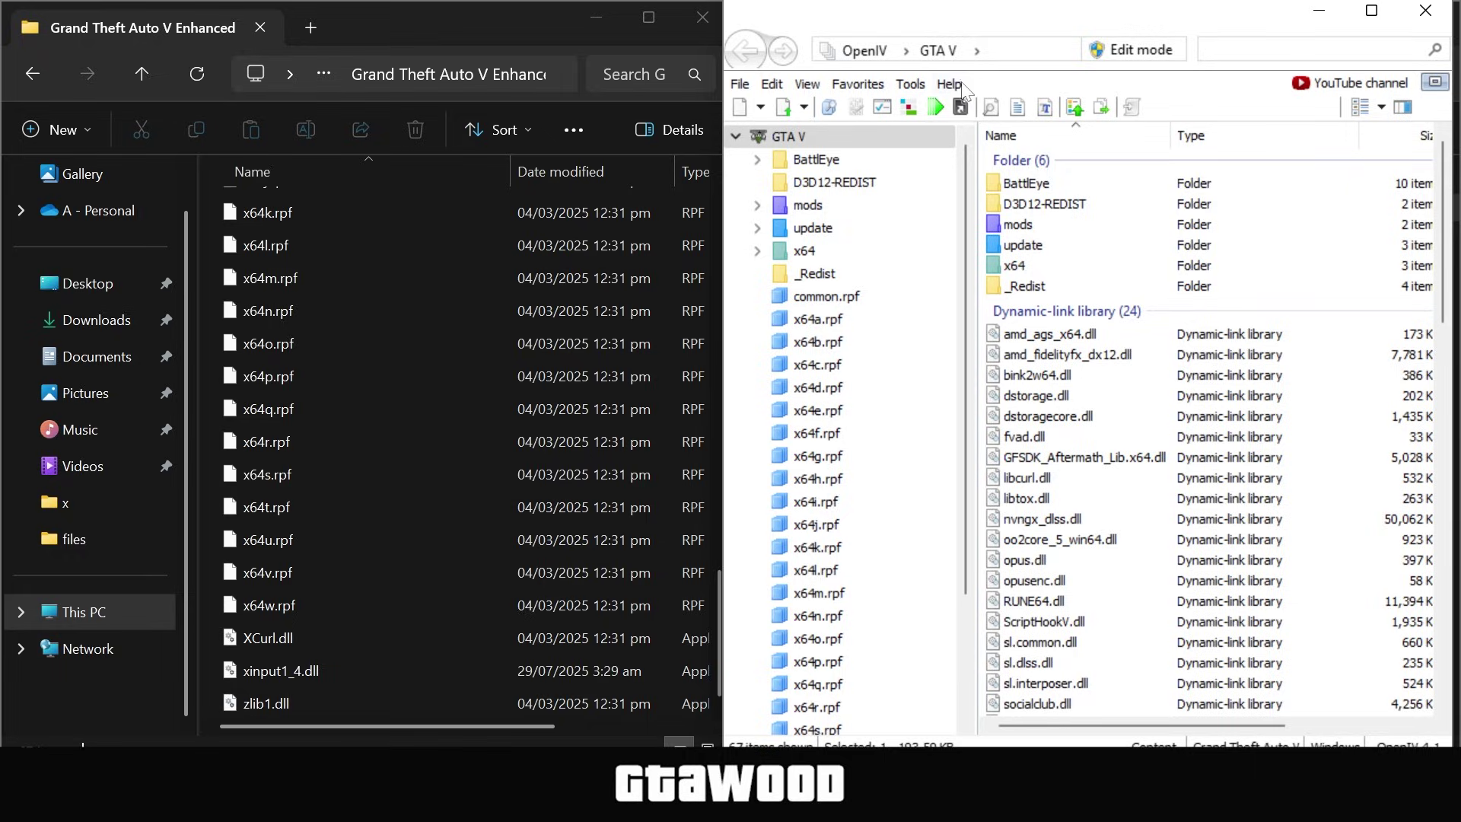
# Open the ASI Manager from OpenIV's Tools menu
pyautogui.click(910, 83)
pyautogui.click(959, 214)
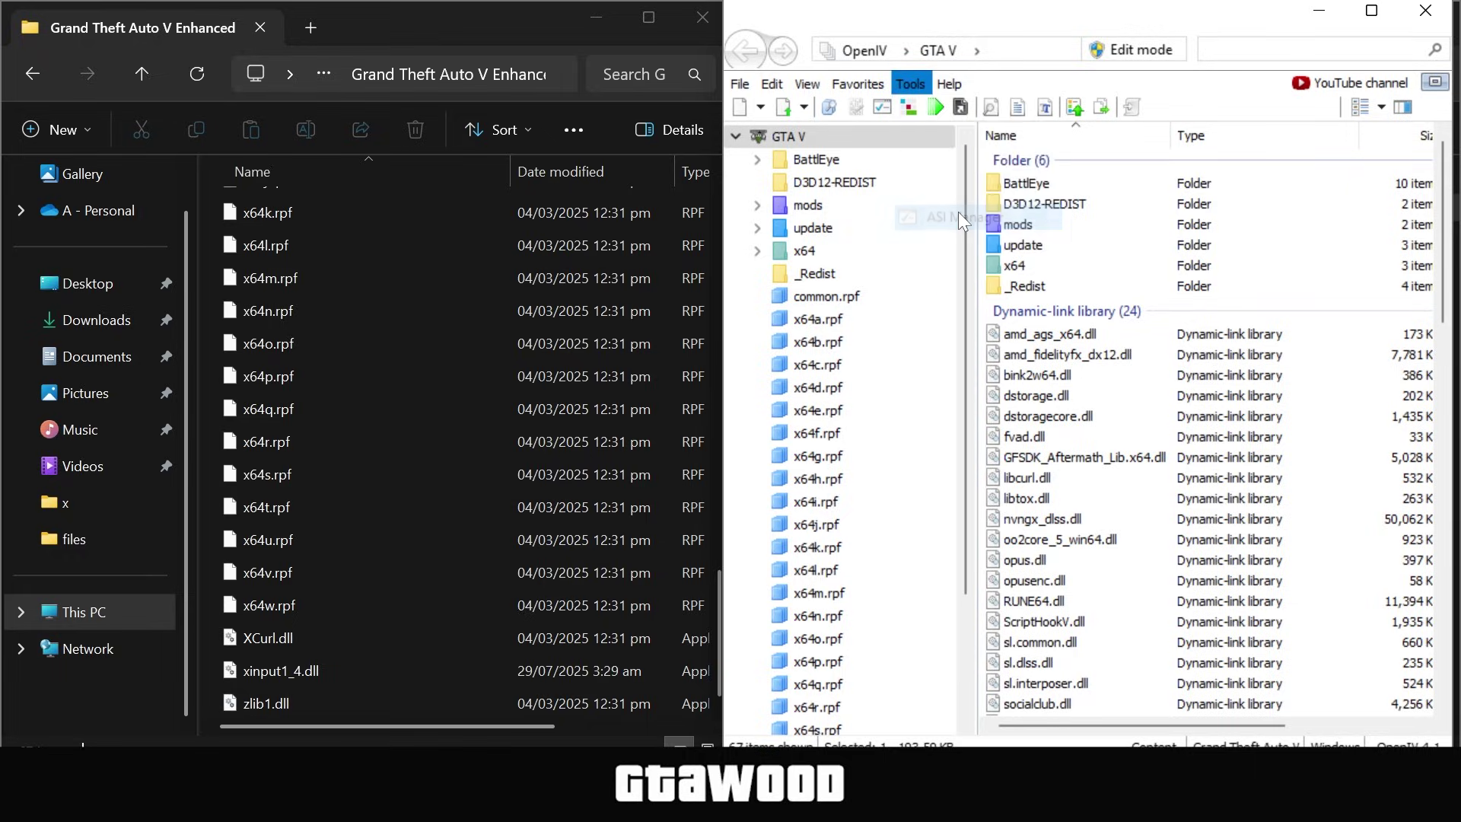